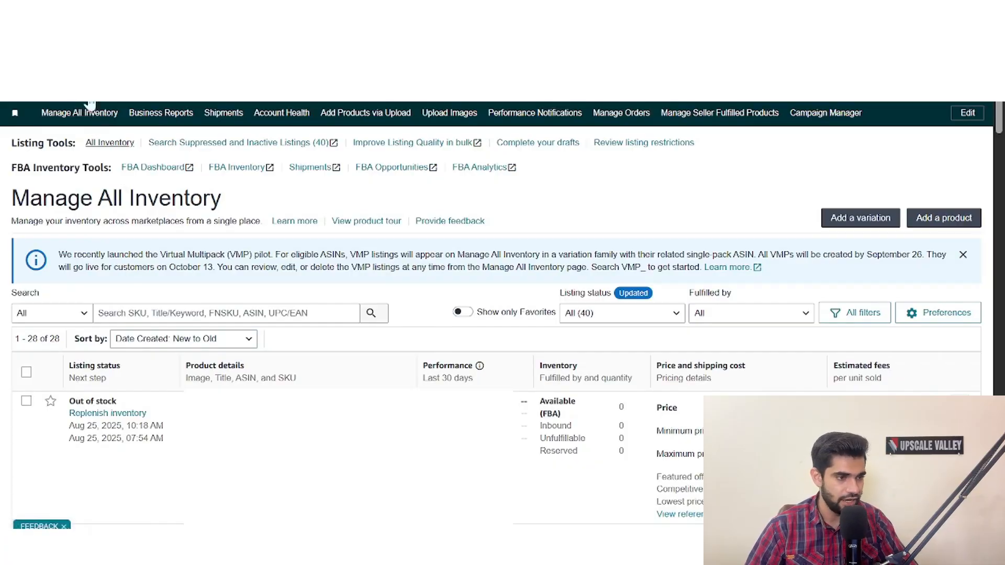
- Open the Add Products page from the Catalog section and start a new listing from a blank form
left_click(14, 113)
mouse_move(65, 125)
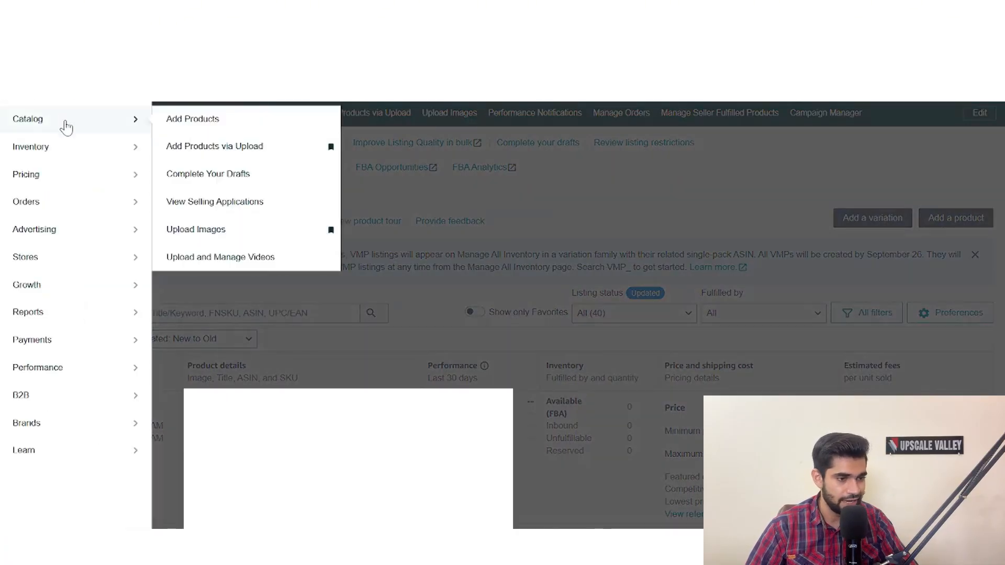
left_click(176, 118)
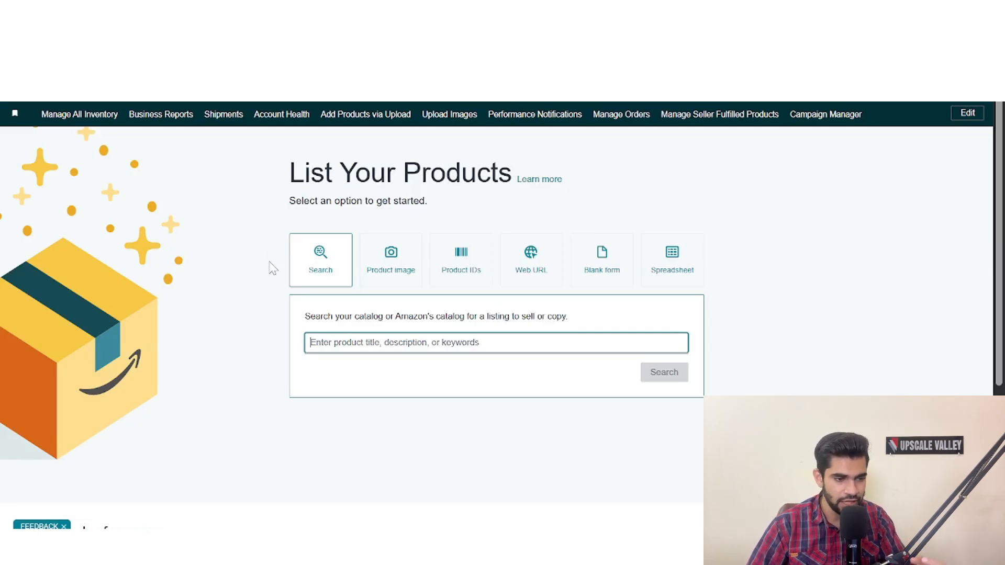
left_click(603, 270)
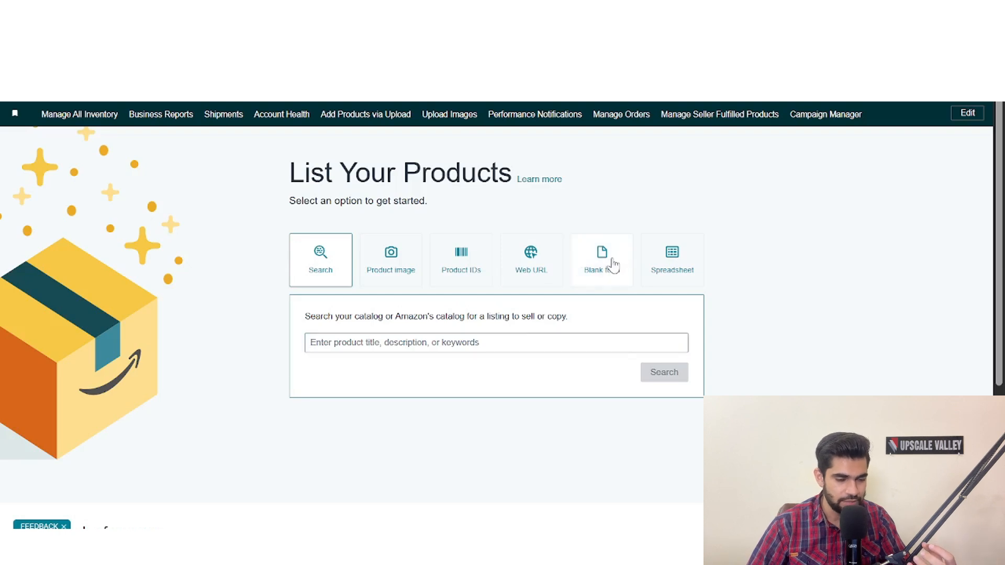
left_click(679, 353)
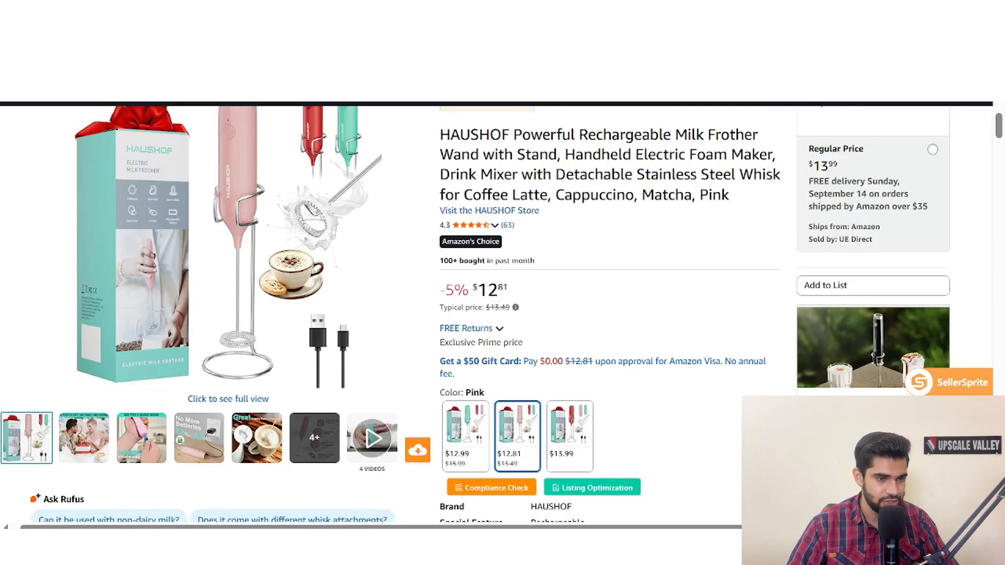
- Examine the HAUSHOF milk frother listing's title, attributes, bullet points, images, videos and product description content
left_click_drag(440, 134, 623, 175)
scroll(545, 309, "down", 5)
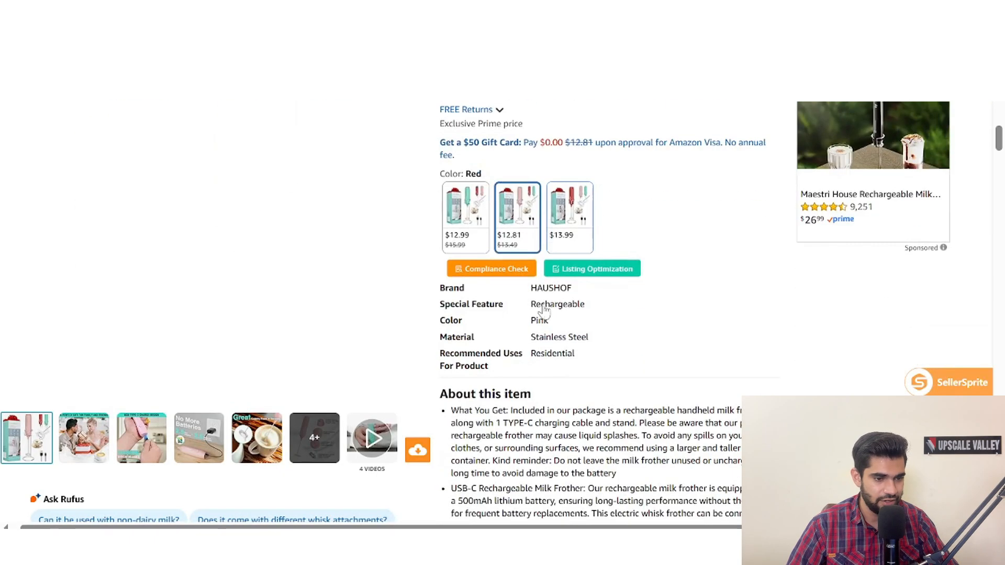
scroll(329, 348, "down", 3)
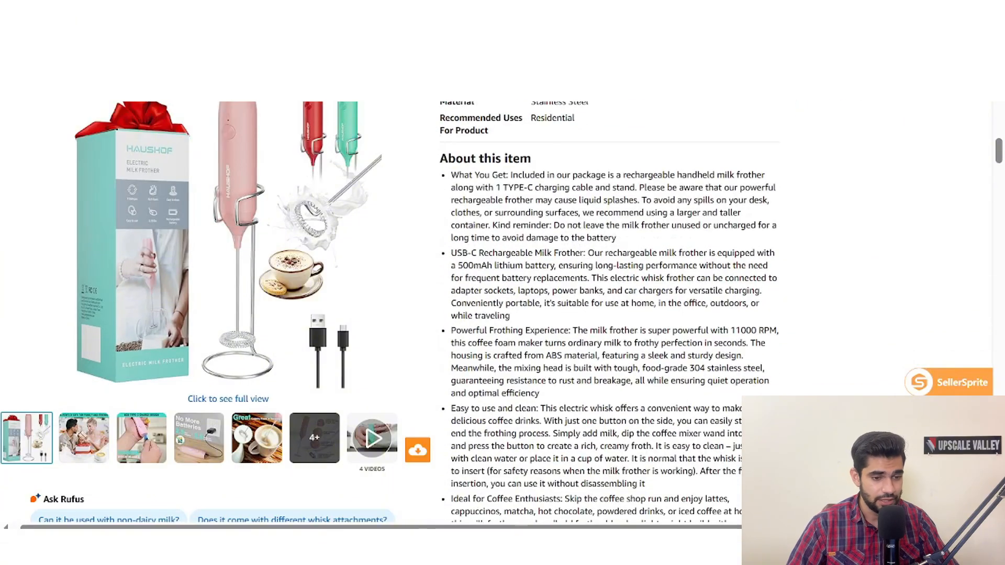
scroll(235, 314, "down", 3)
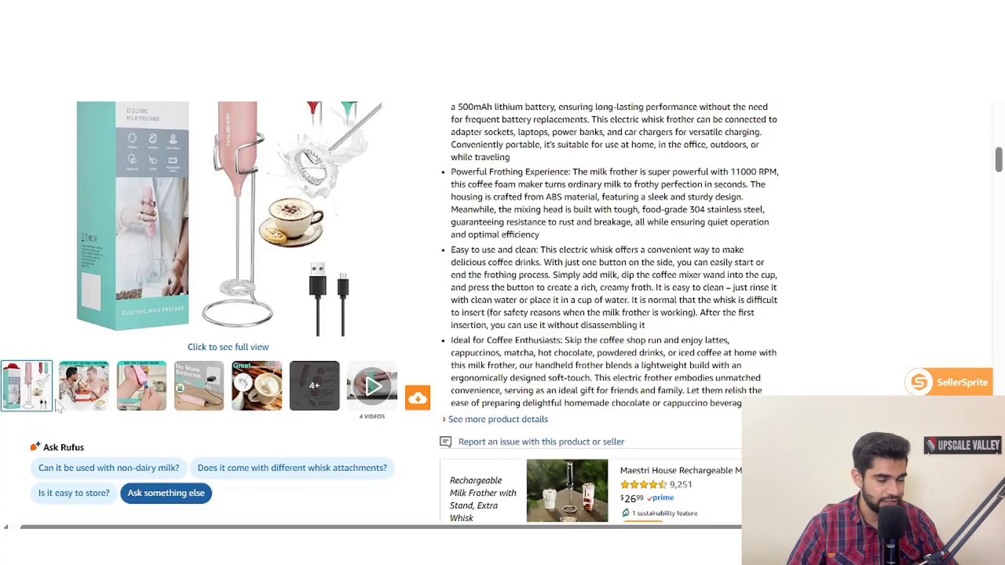
mouse_move(109, 400)
mouse_move(367, 390)
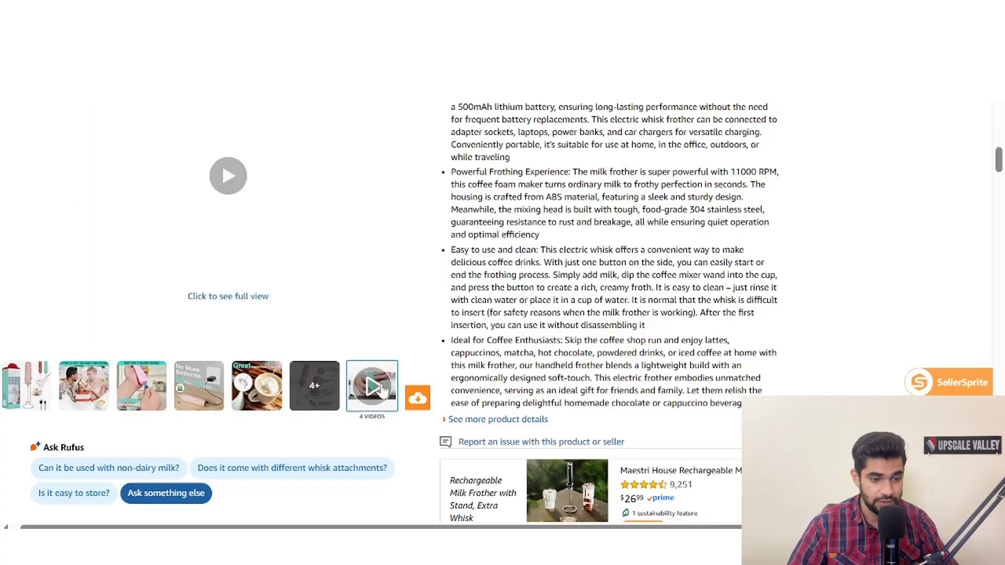
scroll(507, 367, "down", 15)
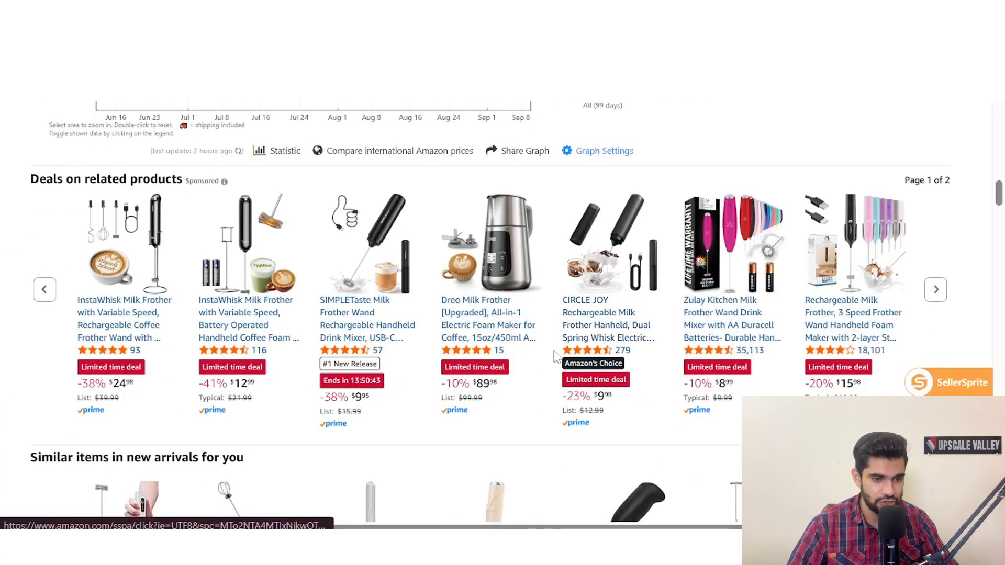
scroll(556, 357, "down", 5)
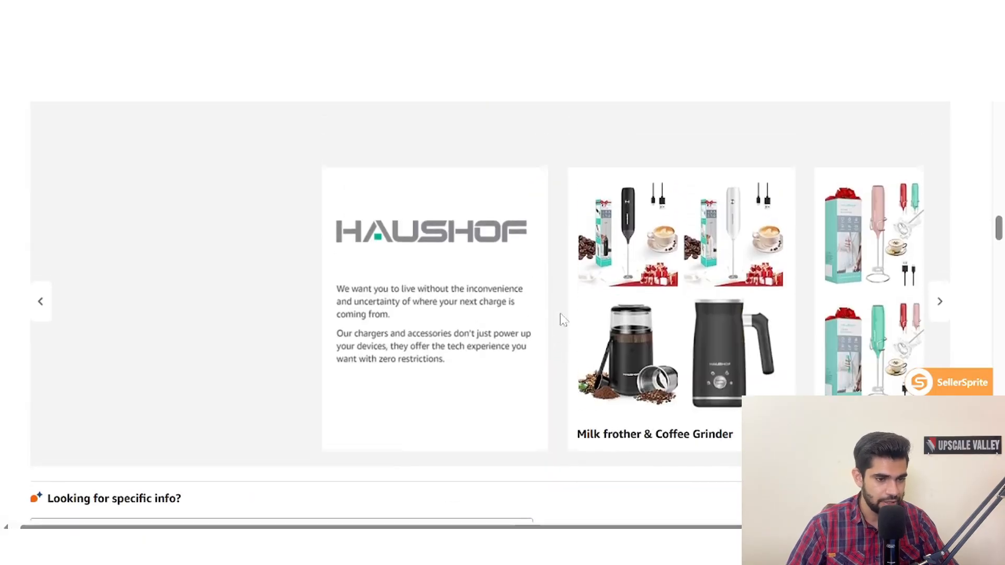
scroll(131, 321, "down", 8)
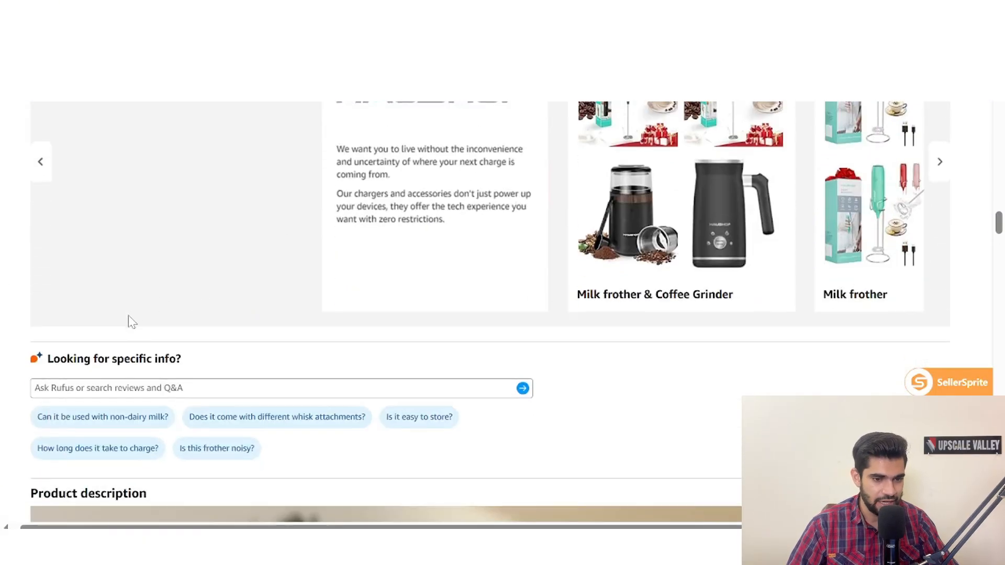
scroll(134, 319, "down", 4)
scroll(144, 320, "down", 4)
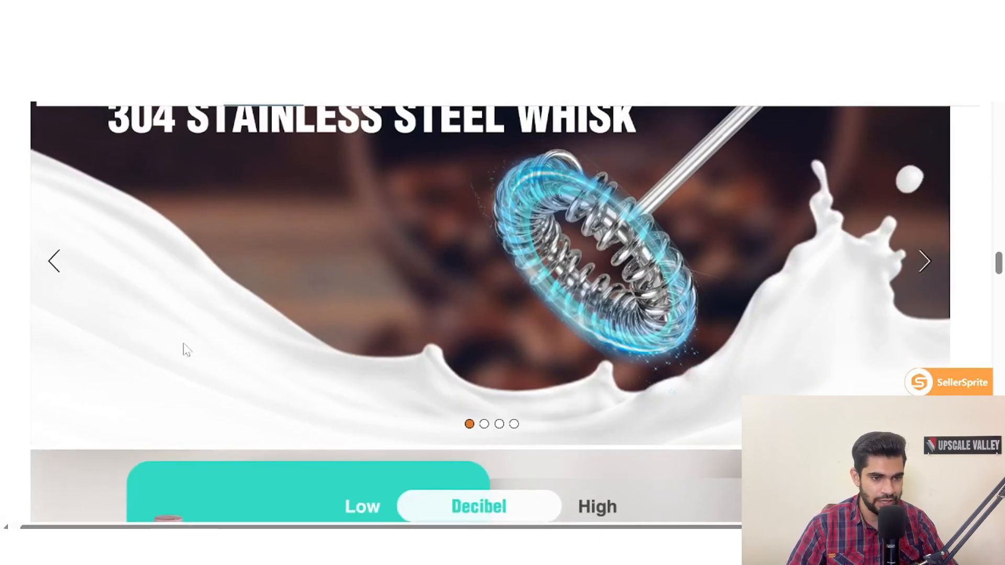
scroll(337, 342, "up", 8)
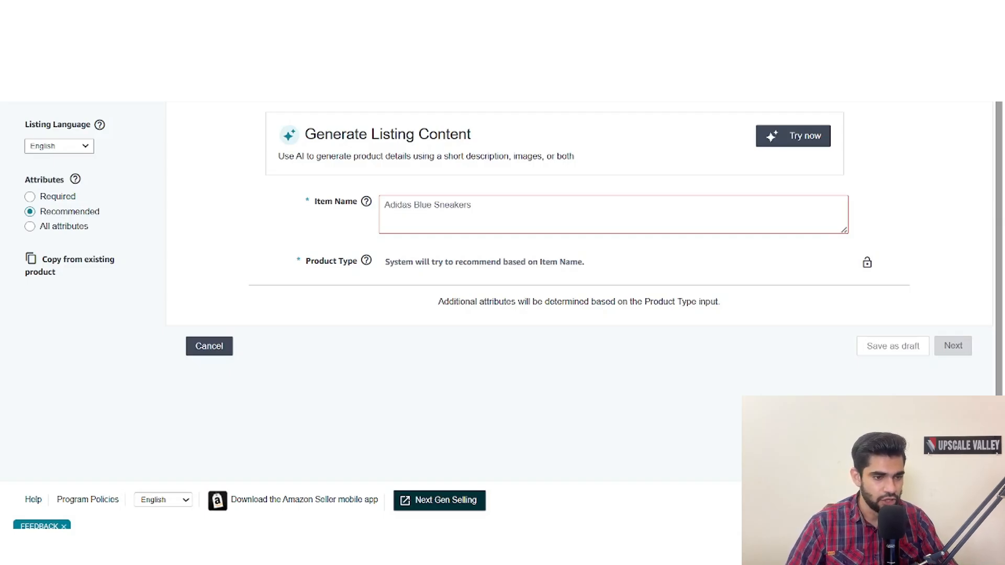
- Name the item "coffee beater", check the other product type categories, and confirm Milk Frother as its product type
left_click(386, 205)
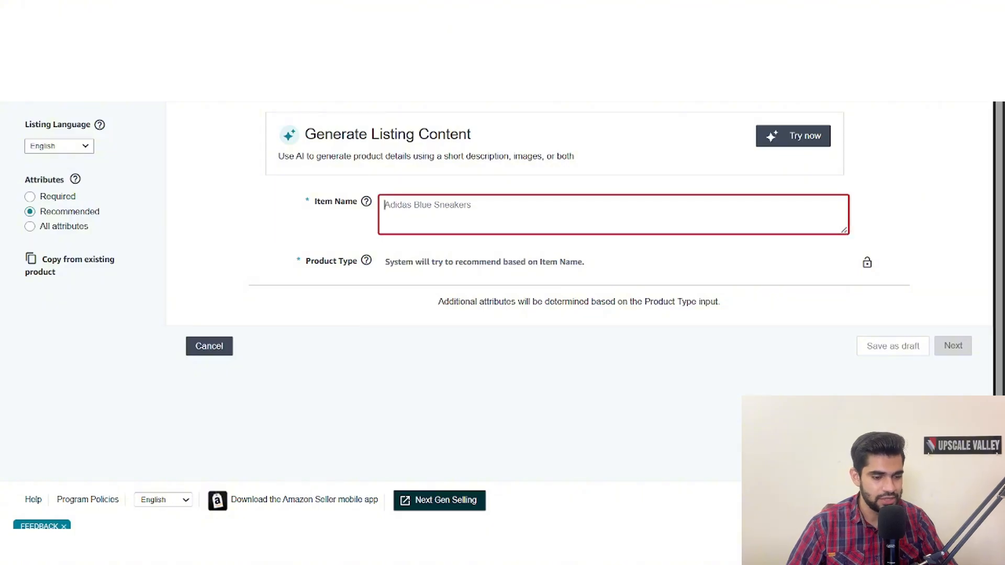
type("coff")
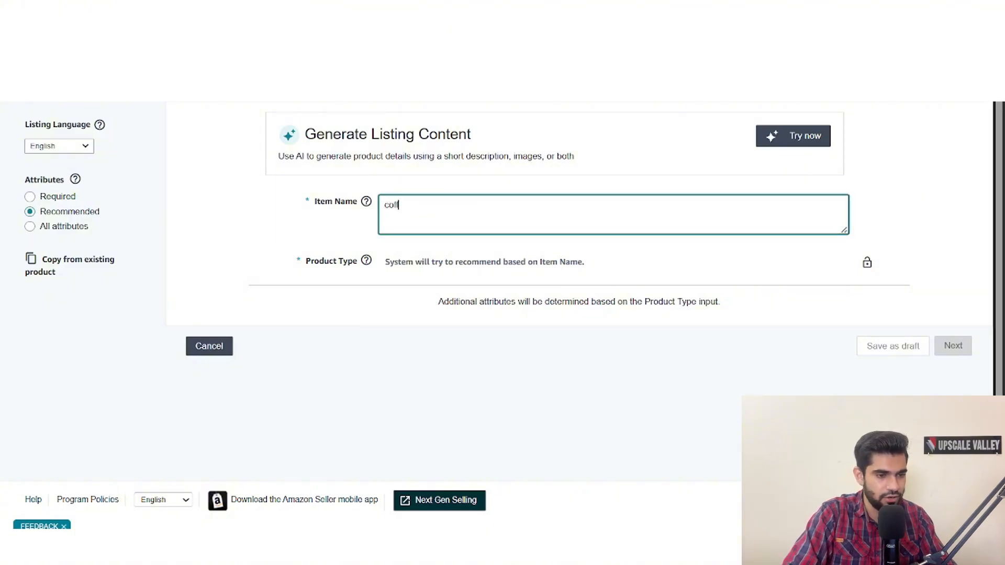
type("ee beater")
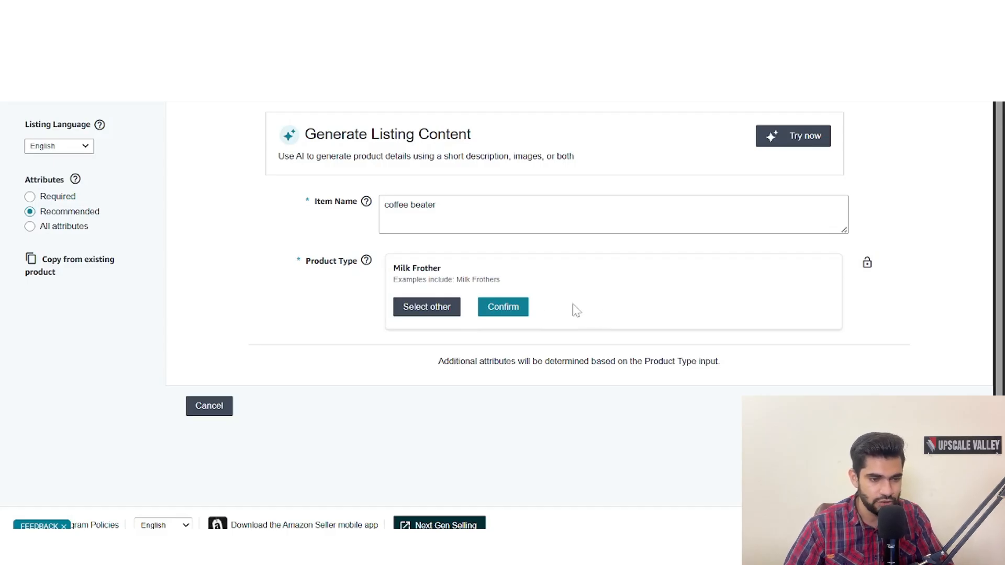
left_click(446, 308)
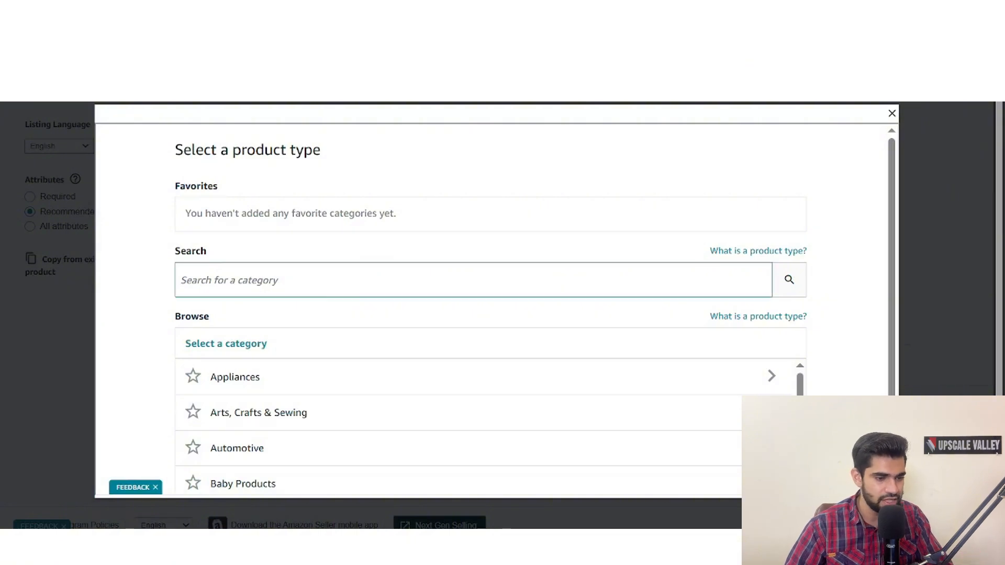
scroll(506, 285, "down", 2)
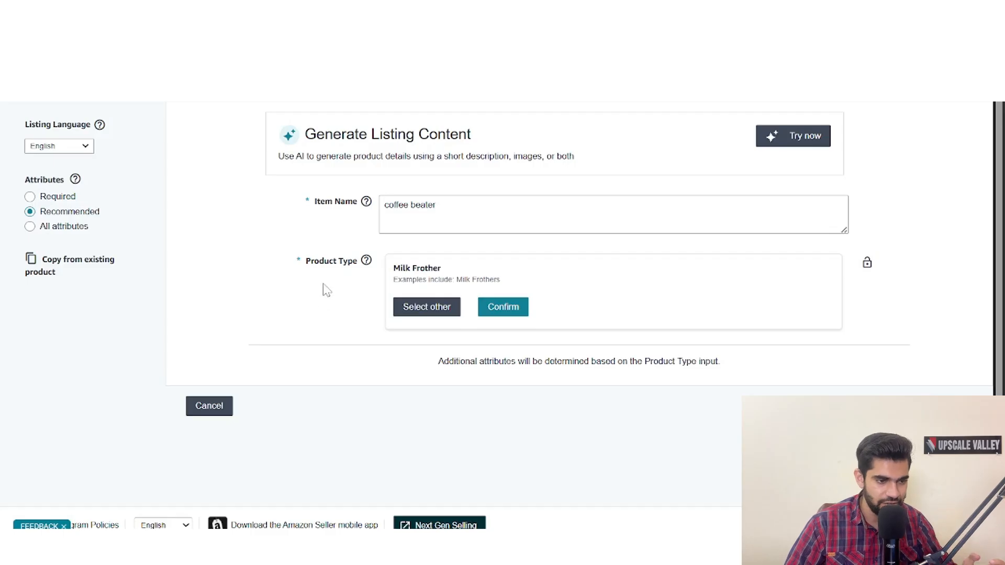
left_click(509, 316)
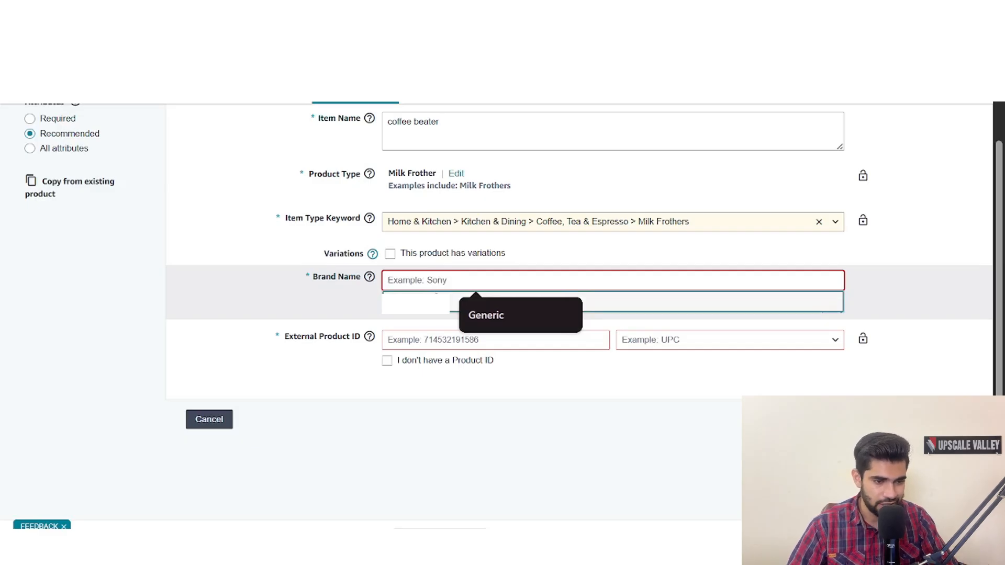
- Fill in the brand name, mark the product as having Size and Color variations, and continue to the description section
left_click(460, 304)
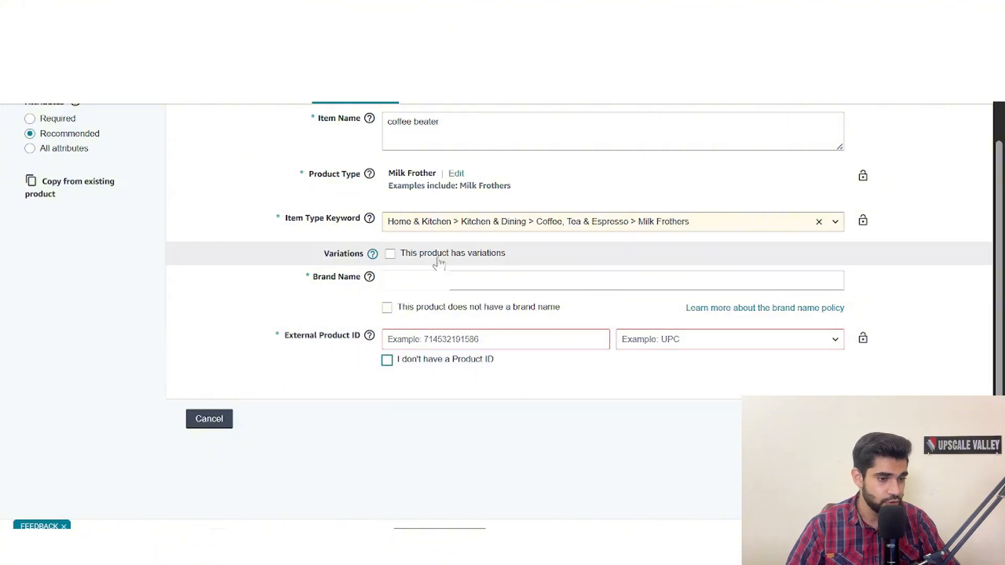
mouse_move(364, 250)
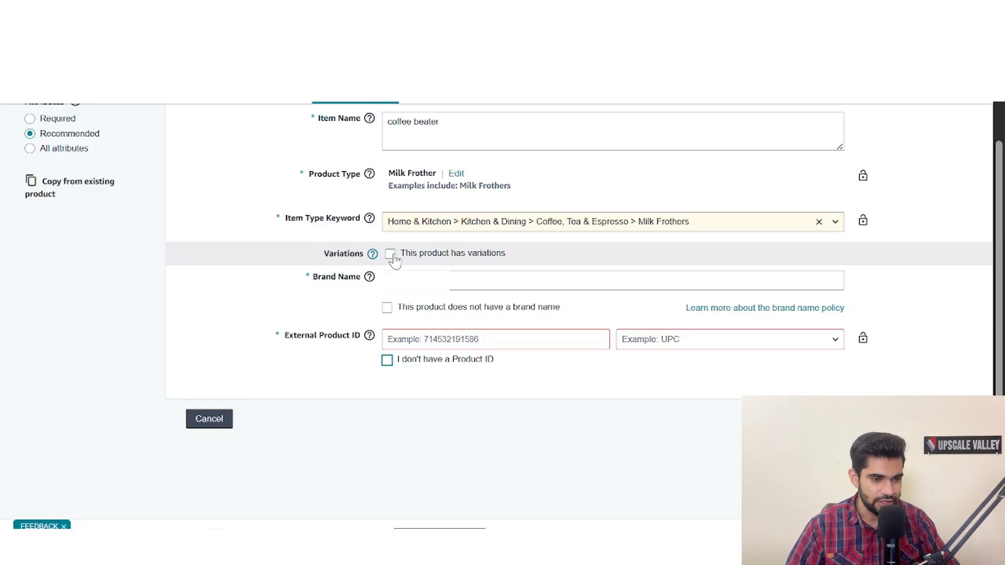
left_click(393, 260)
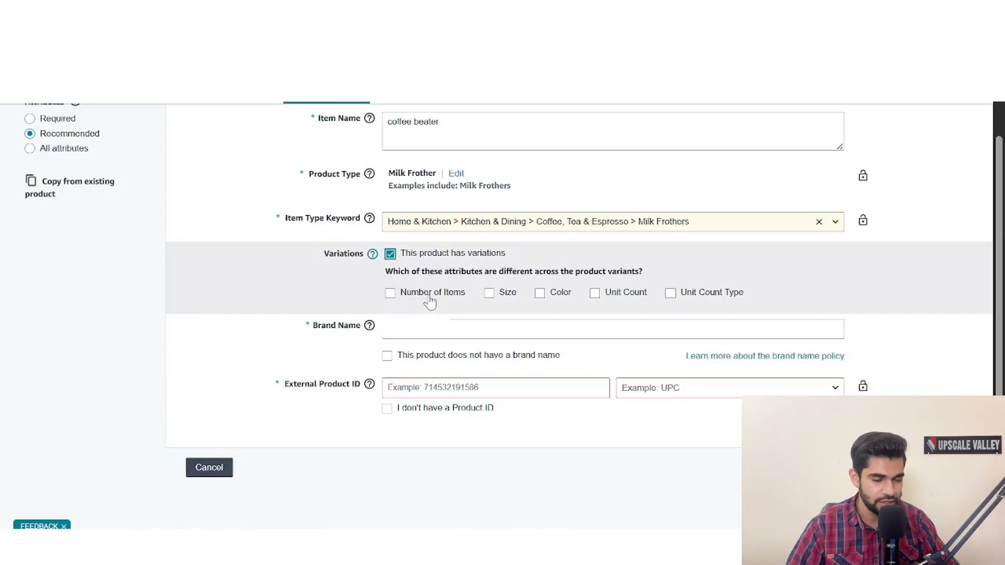
left_click(489, 294)
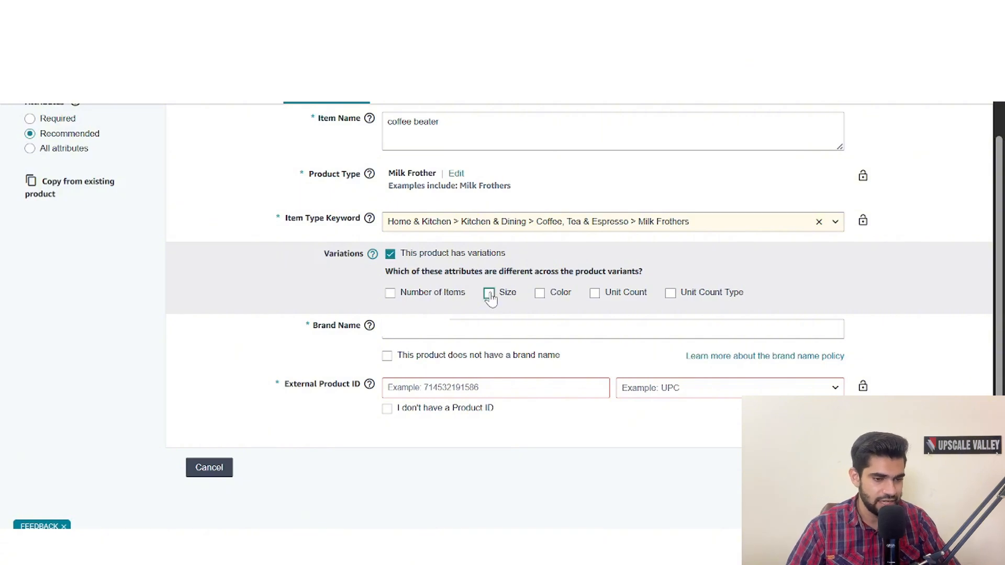
left_click(540, 293)
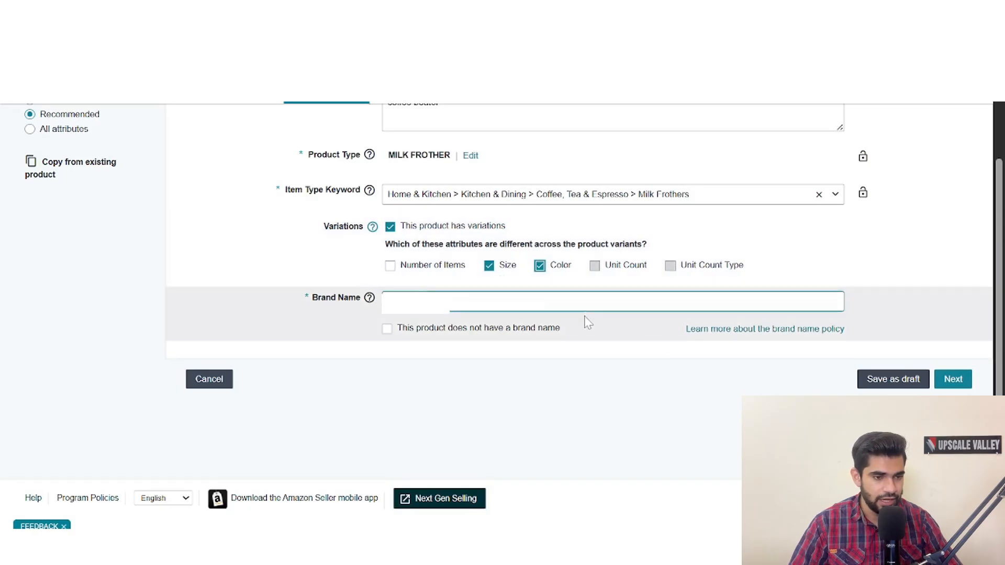
left_click(958, 379)
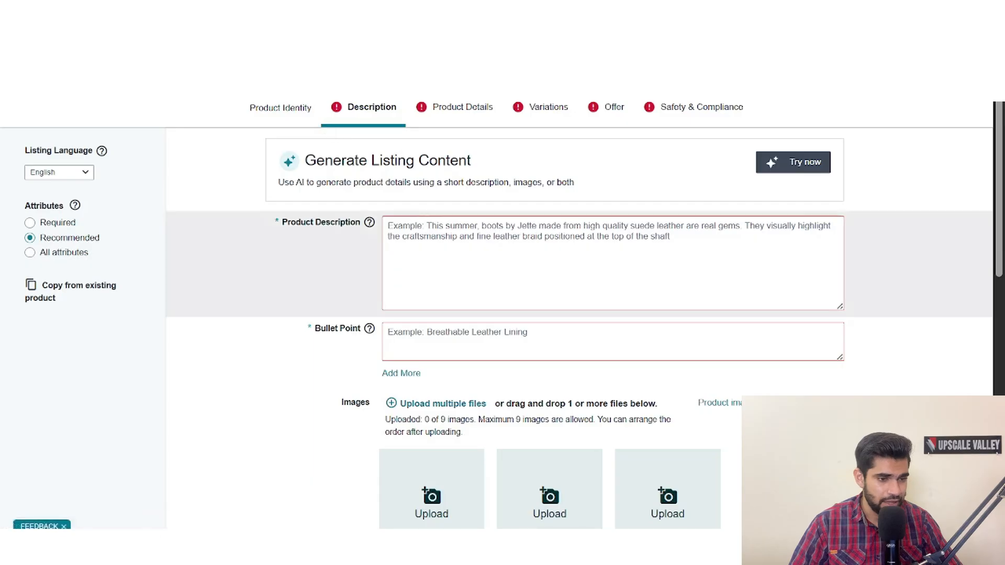
- Review the description section's fields and enter "Coffee beater" as the product description
scroll(377, 282, "down", 2)
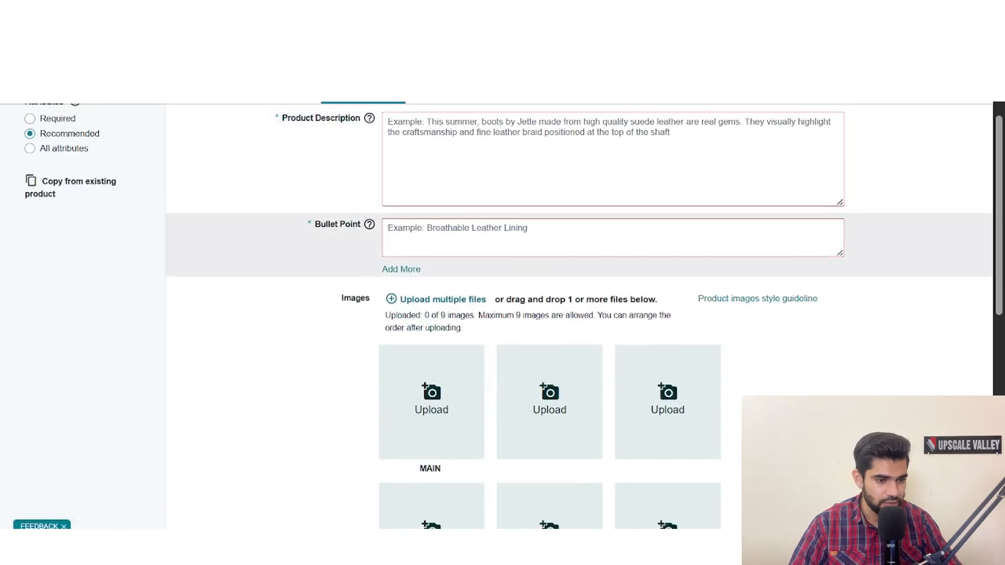
scroll(392, 252, "down", 1)
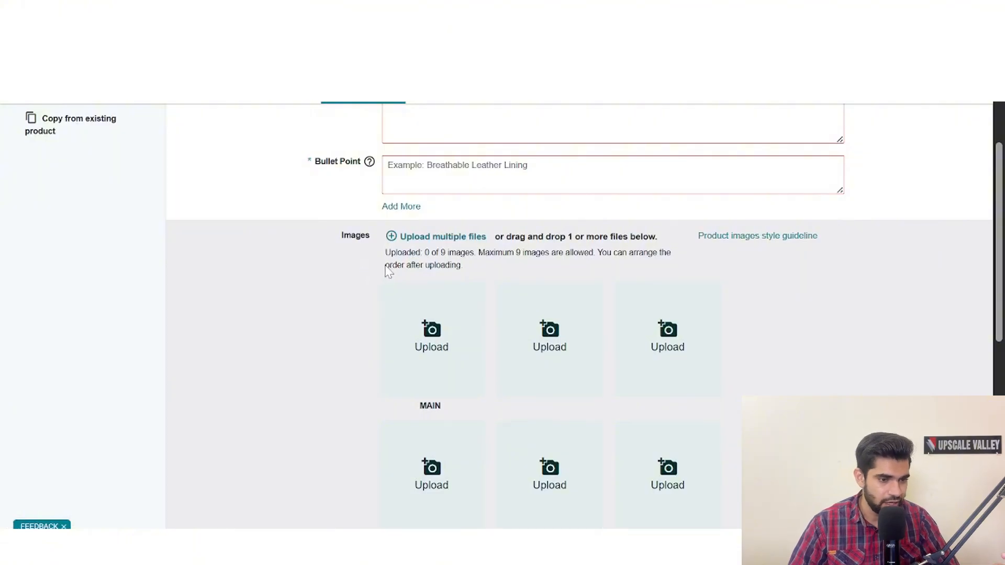
scroll(370, 202, "up", 3)
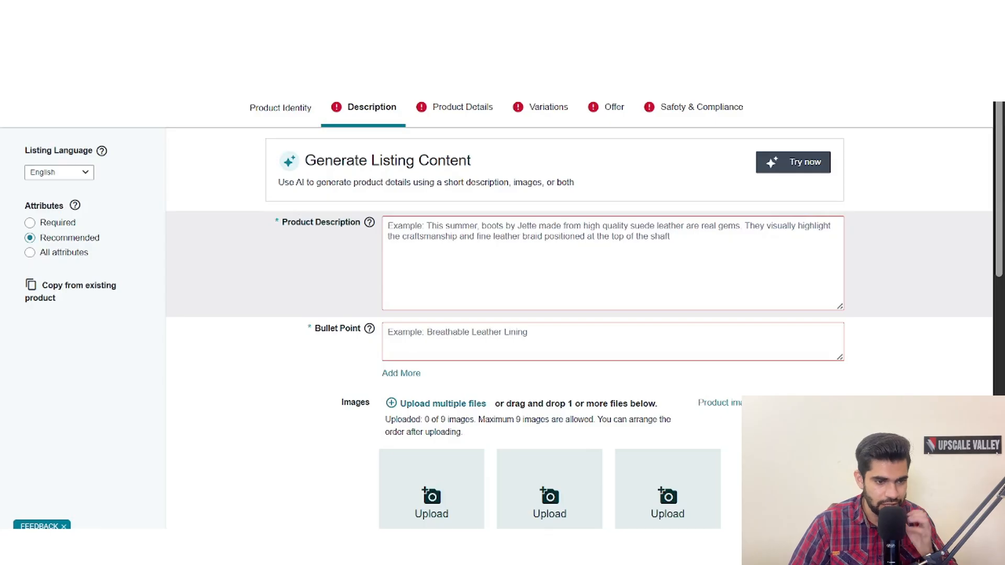
left_click(613, 264)
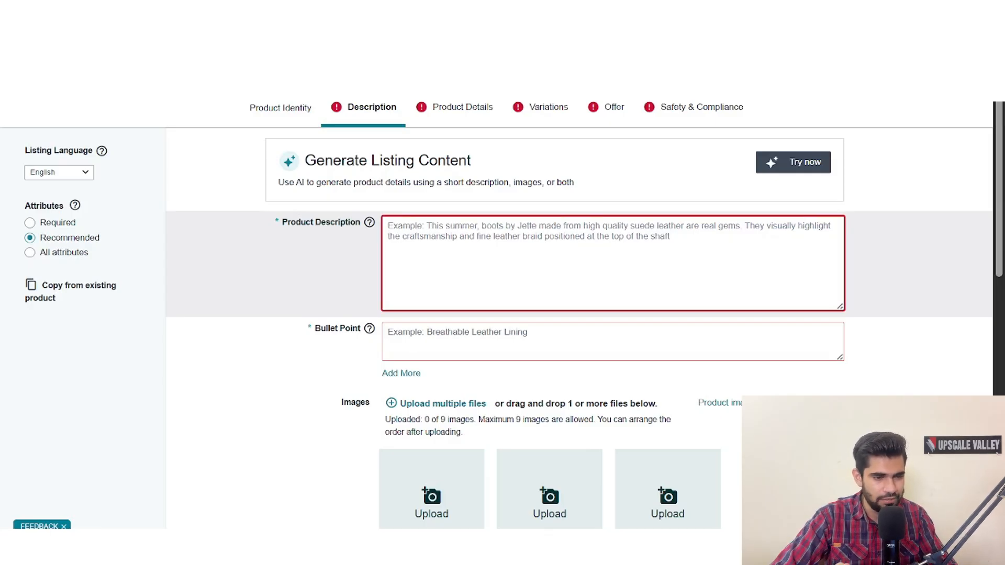
type("V")
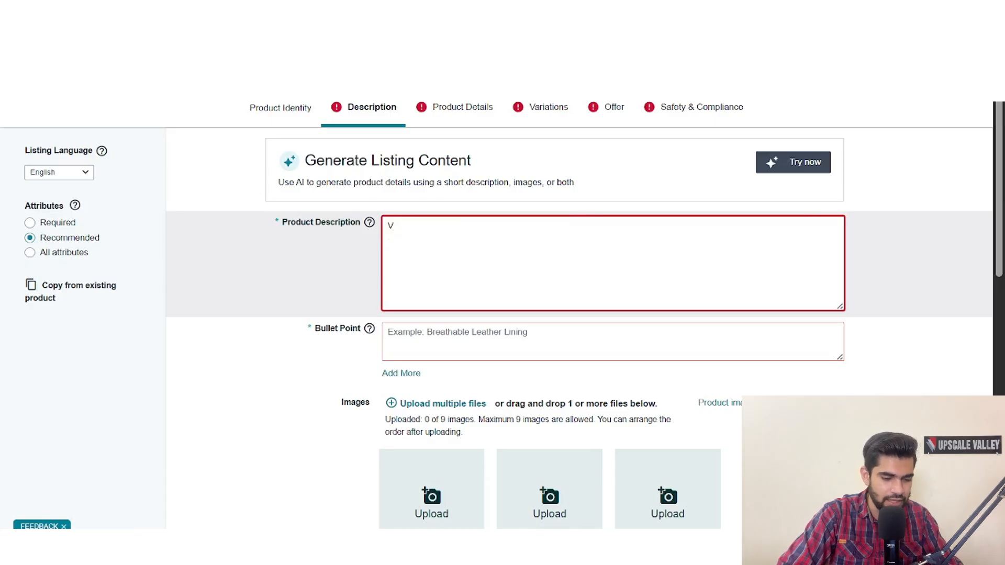
key("BackSpace")
type("Coo")
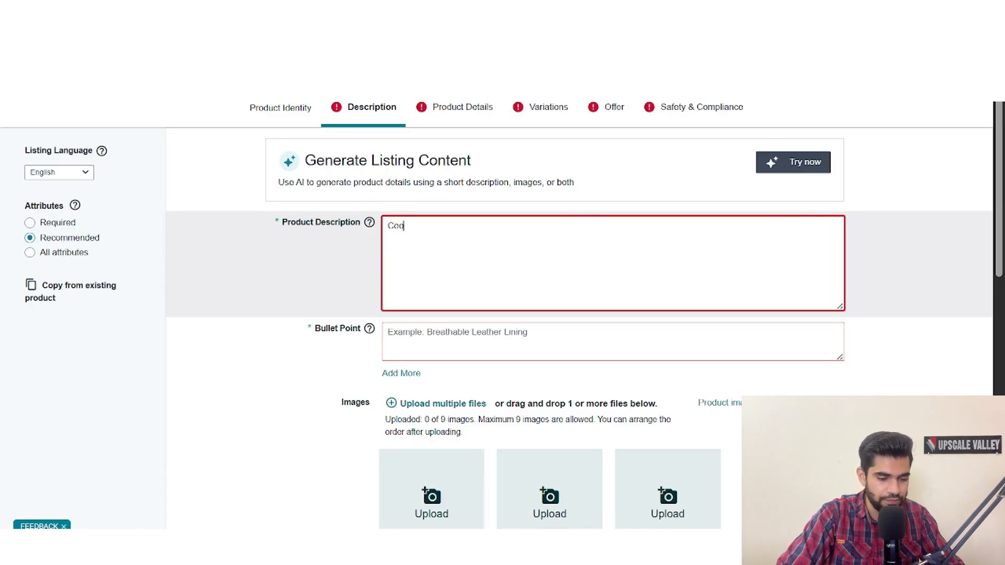
key("BackSpace")
type("ffe")
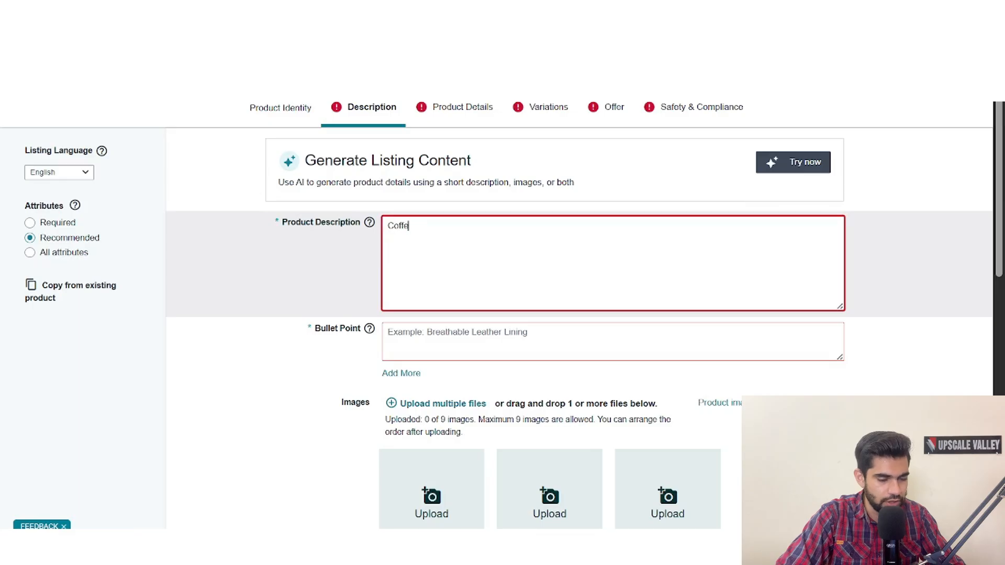
type("e beater")
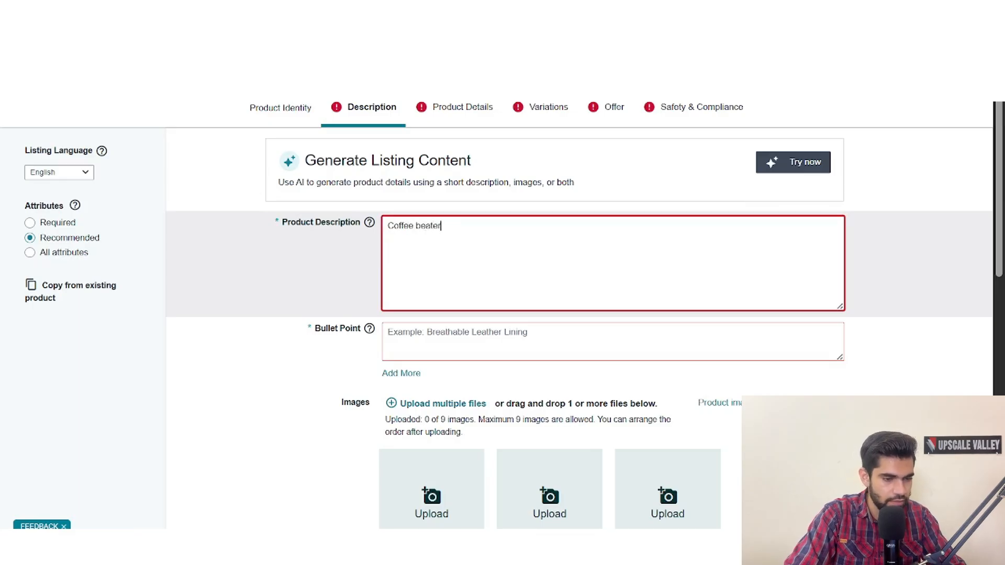
key("Return")
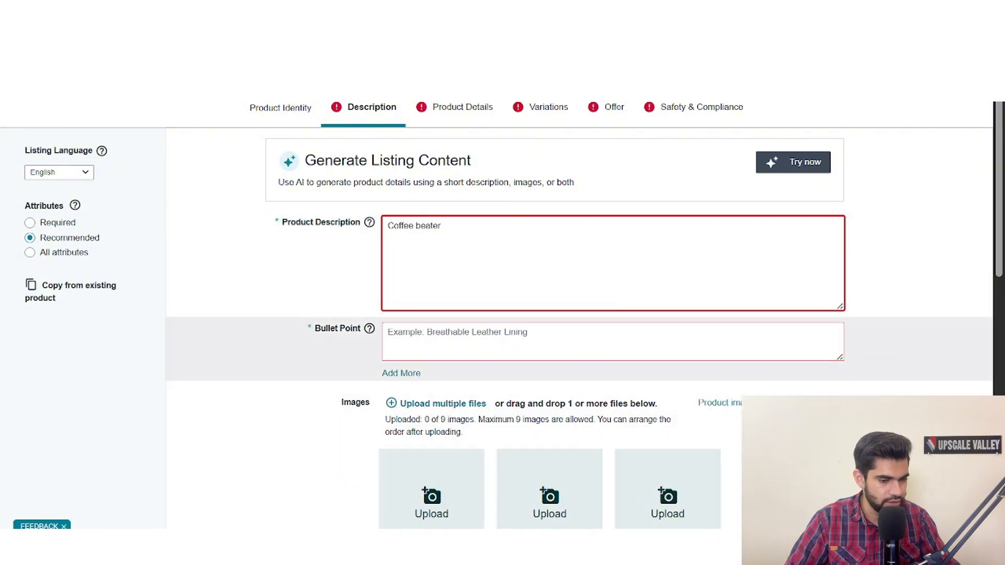
- Enter "coffee beater" as the bullet point and proceed to the Variations section
left_click(612, 341)
type("coffee ")
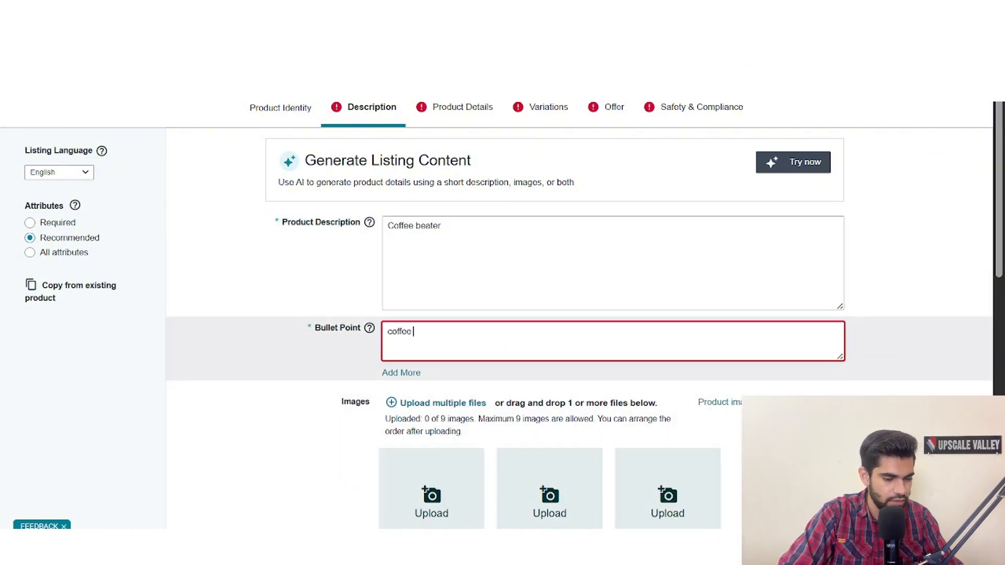
type("beater")
key("Return")
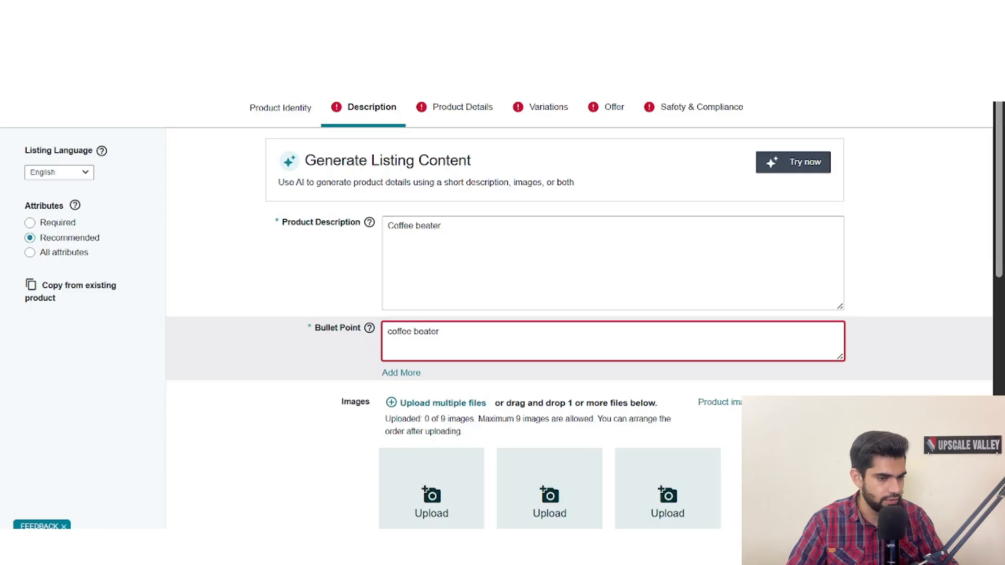
left_click(328, 357)
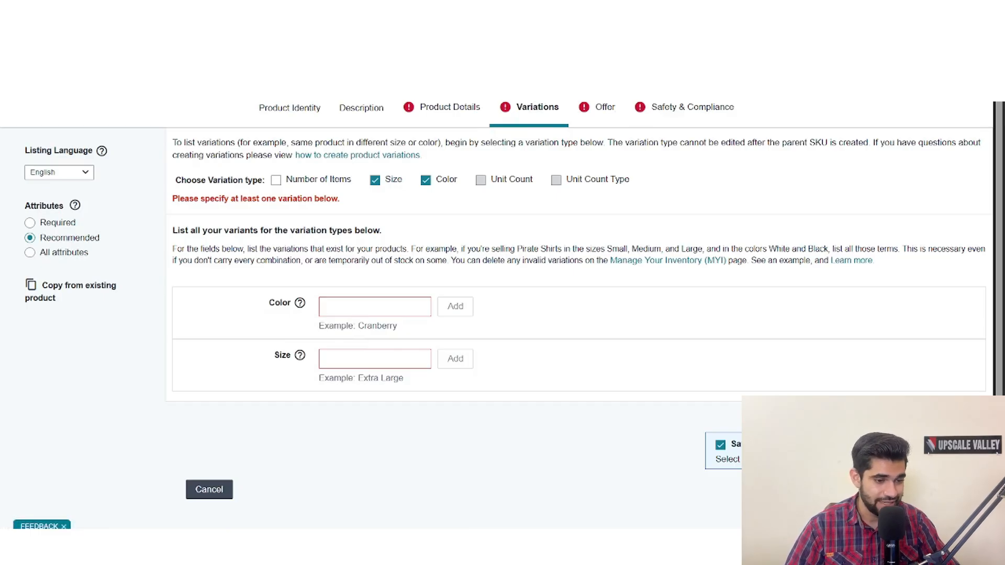
- Add Black and Pink as the product's color variations
mouse_move(310, 309)
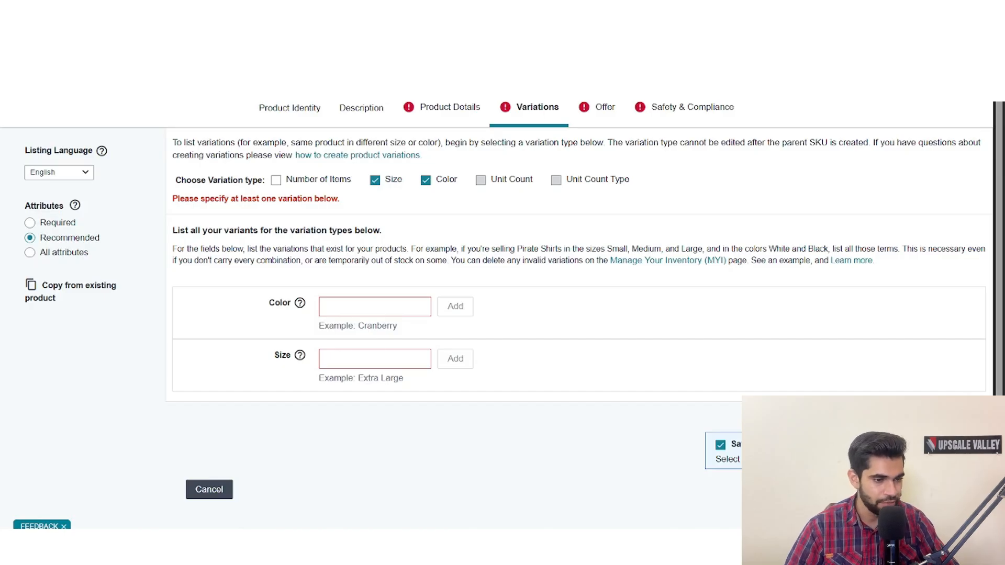
left_click(375, 307)
type("B")
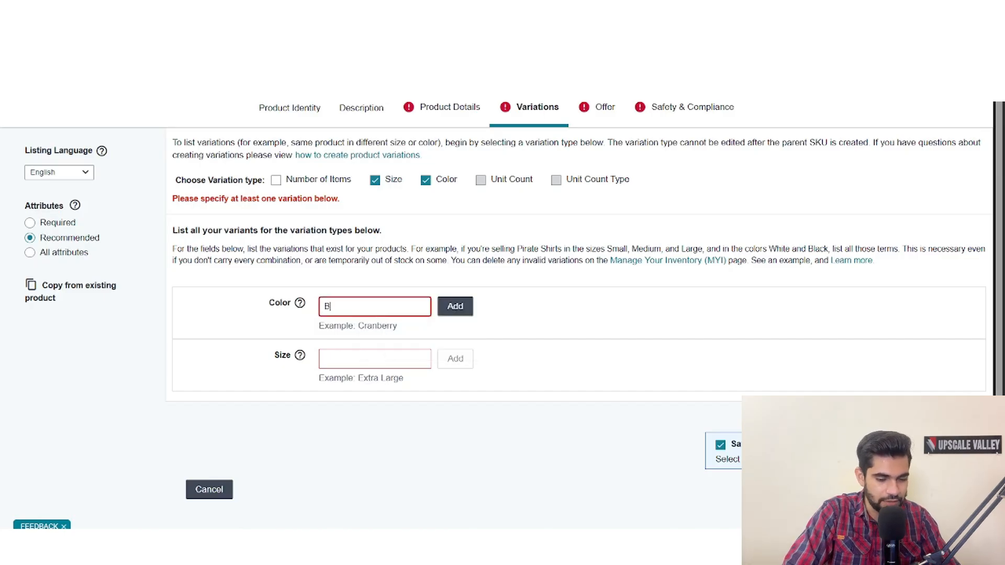
type("lack")
key("Return")
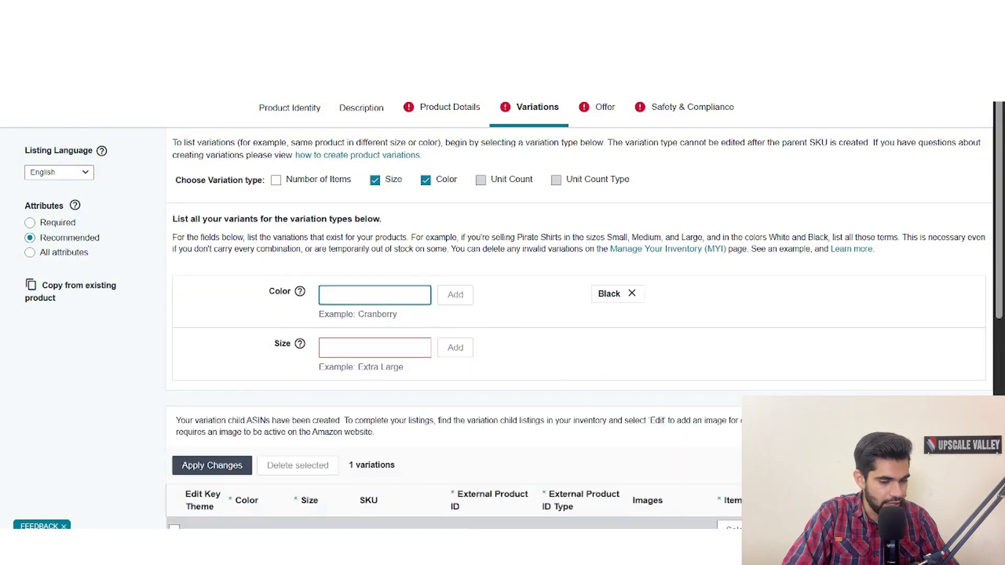
type("Pink")
key("Return")
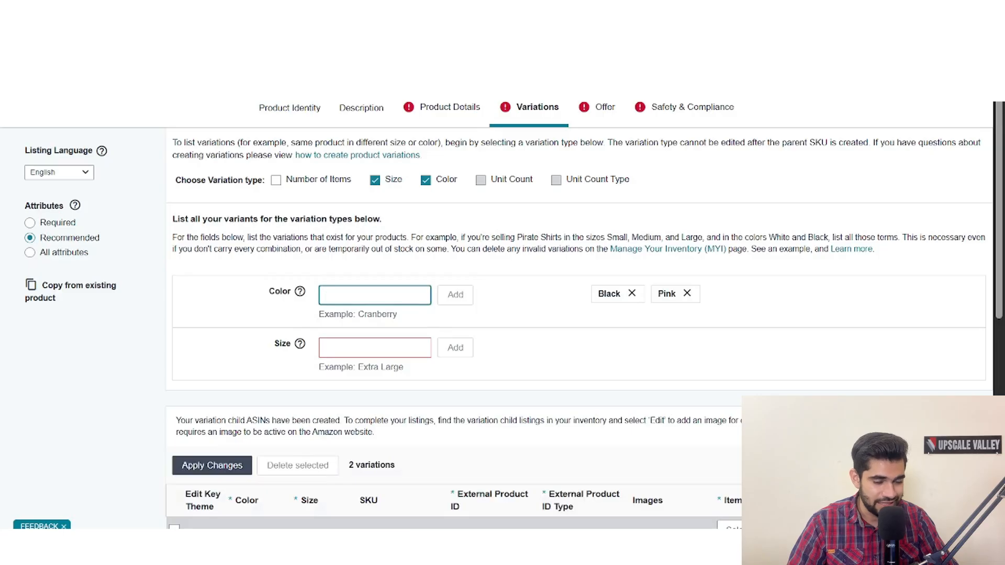
- Add Small and Large as the product's size variations
left_click(377, 345)
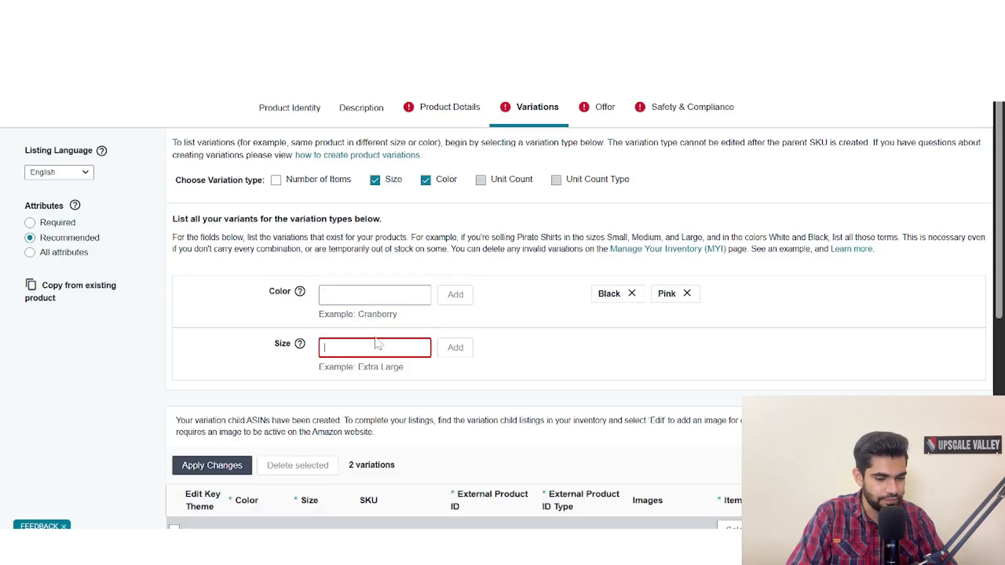
type("Small")
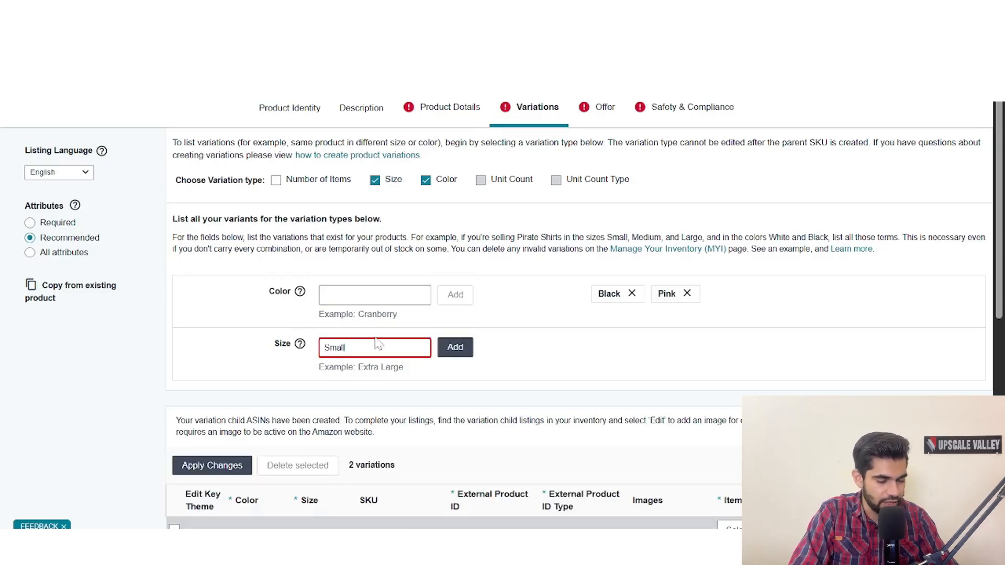
key("Return")
type("Large")
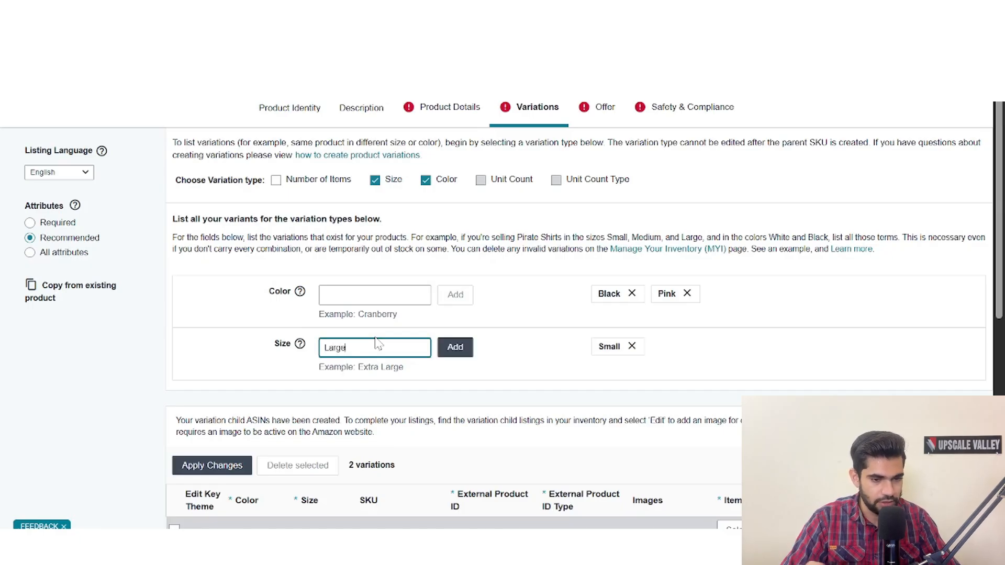
key("Return")
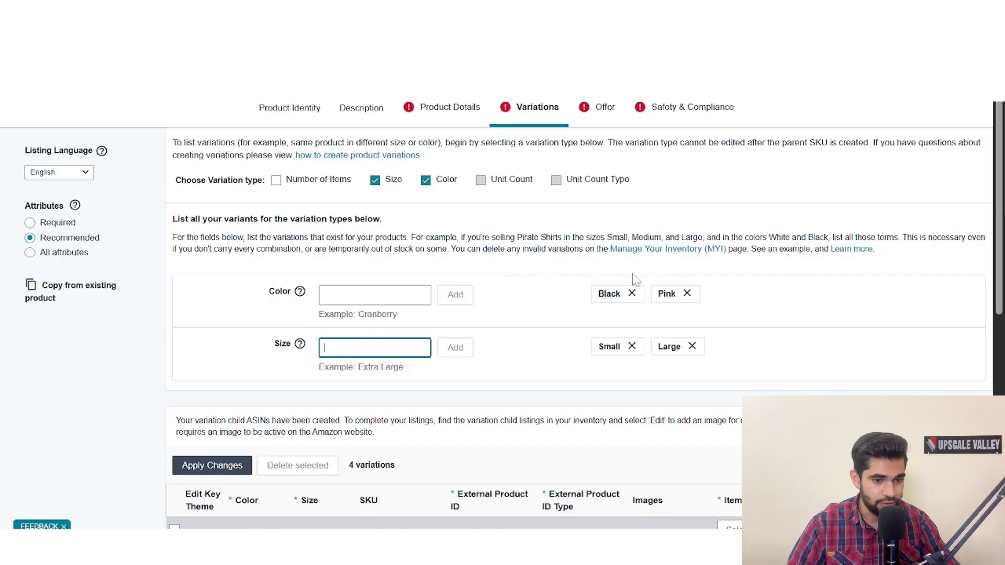
- Set the SKU of the Black, Small variation to CB-01-S-BLACK
scroll(529, 312, "down", 5)
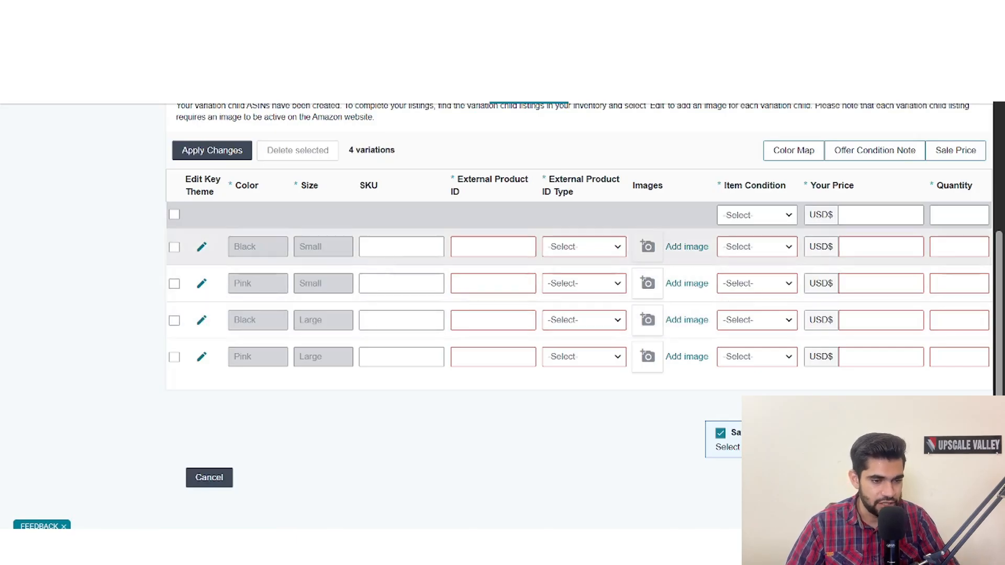
left_click(401, 247)
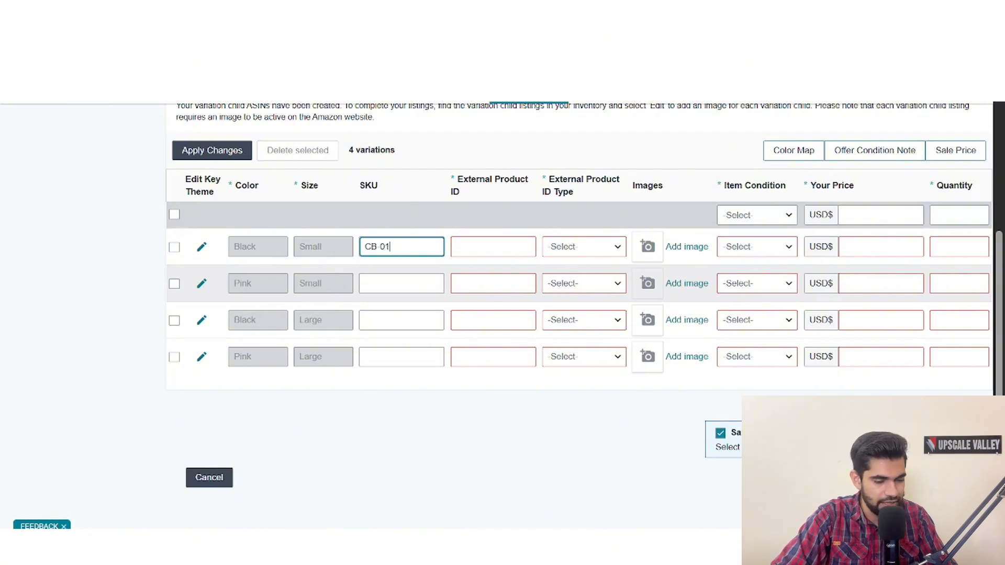
type("S-BLACK")
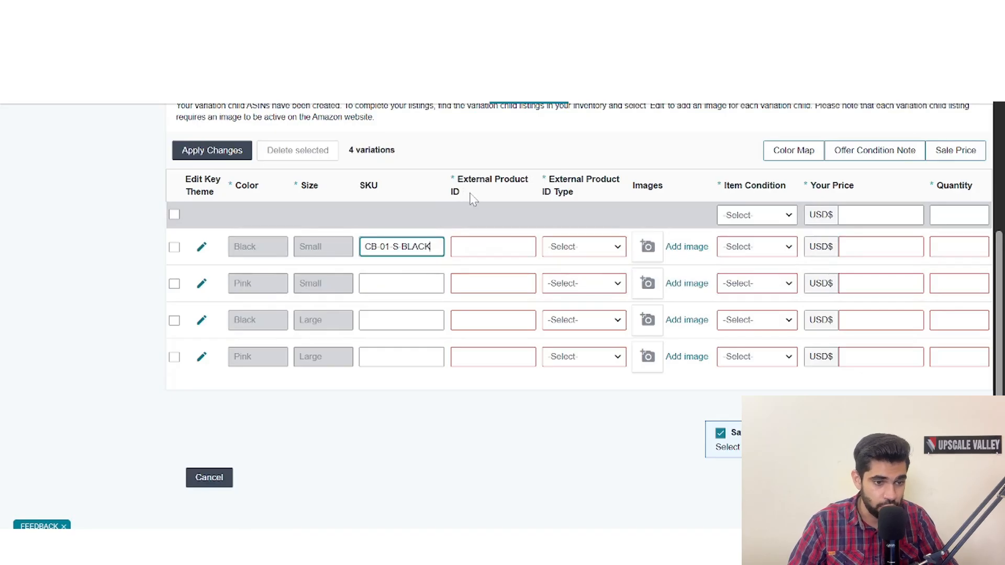
key("Tab")
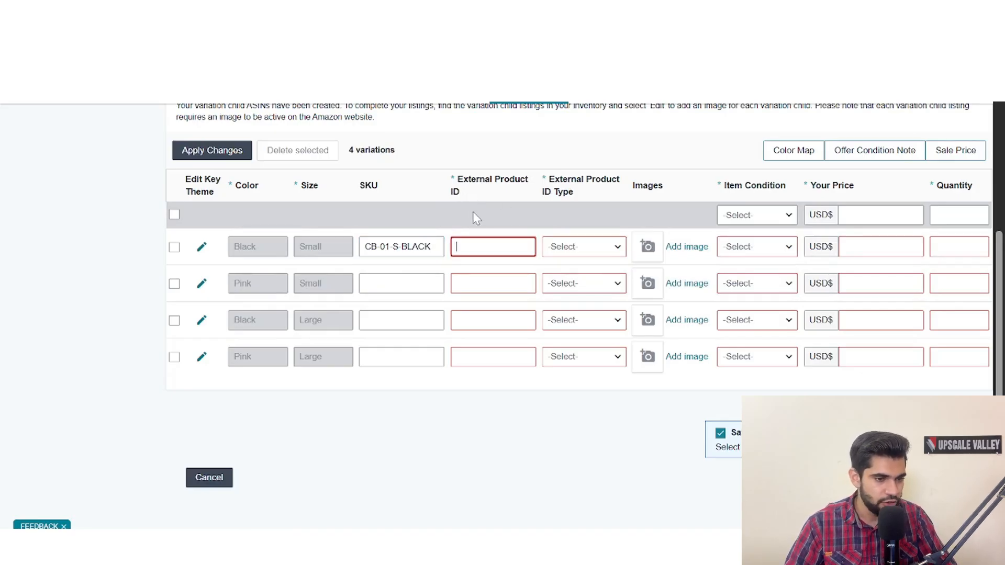
- Set the Black, Small variation's external product ID type to UPC/EAN/GTIN
left_click(582, 251)
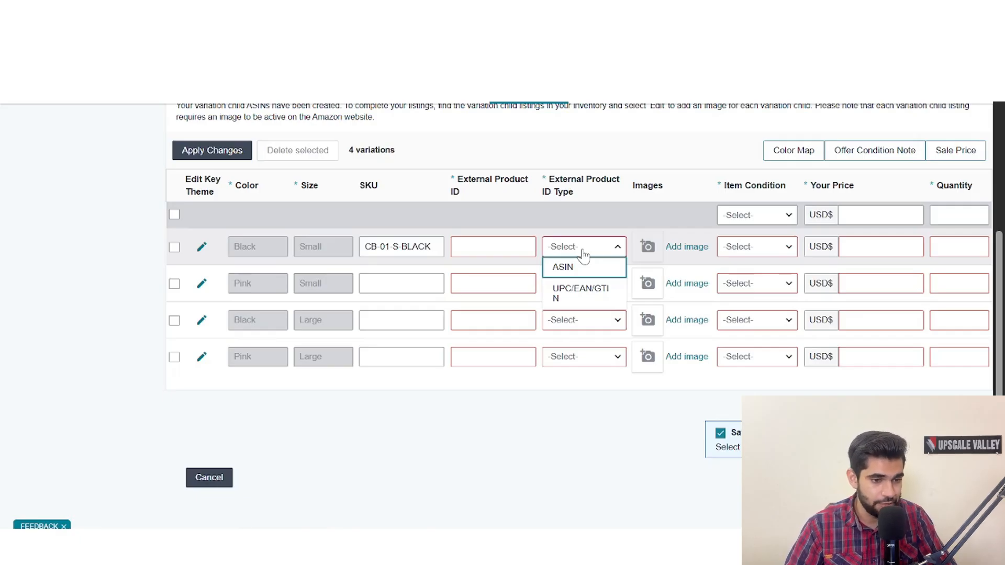
left_click(581, 296)
left_click(579, 299)
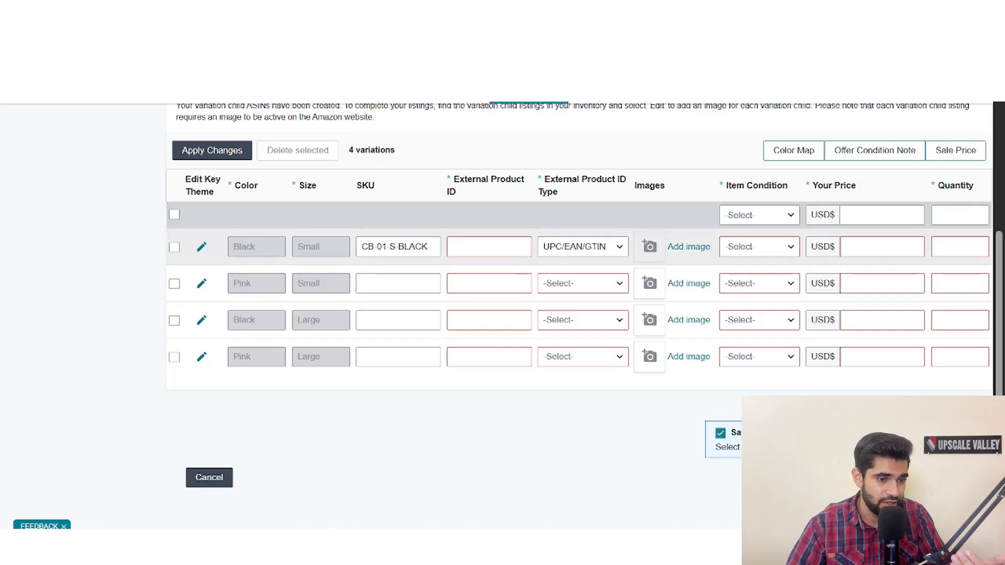
left_click(489, 247)
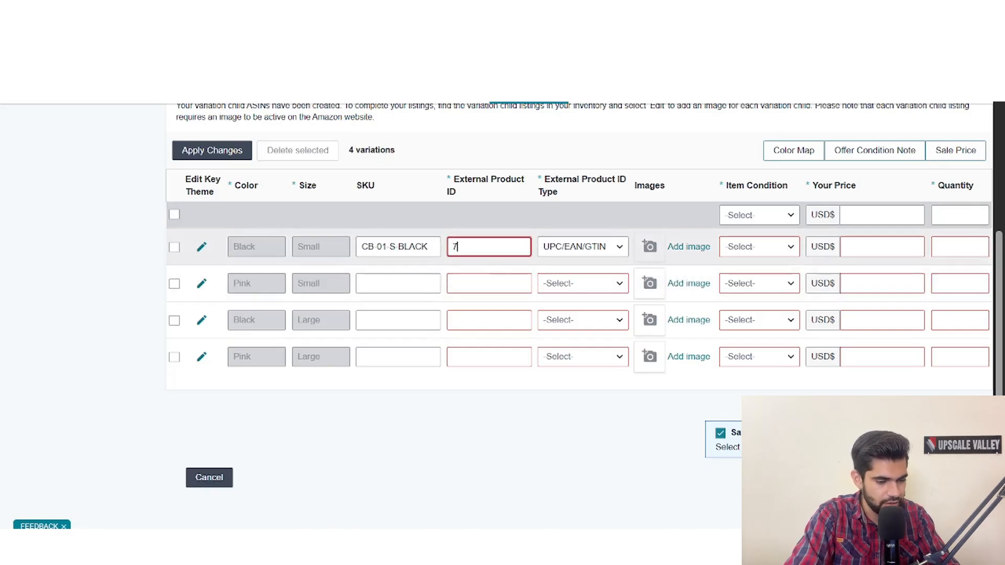
- Set the Black, Small variation's condition to New, its price to 9.99 USD and its quantity to 1
left_click(740, 251)
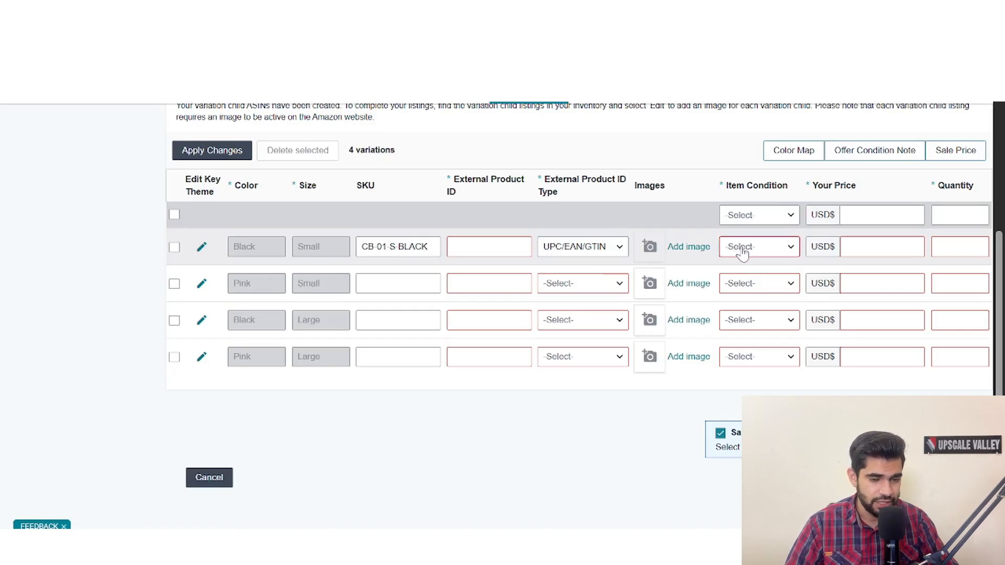
left_click(743, 252)
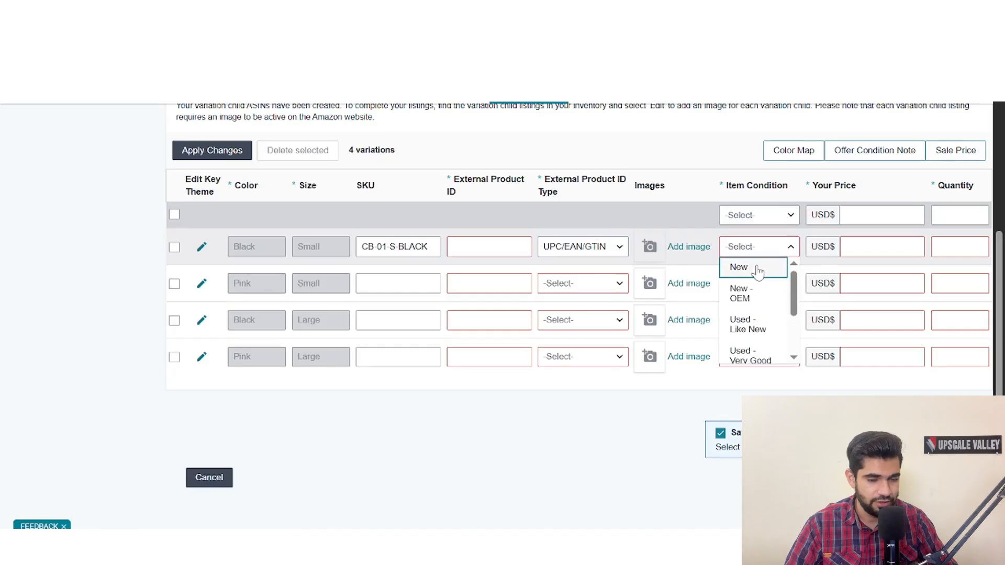
left_click(758, 269)
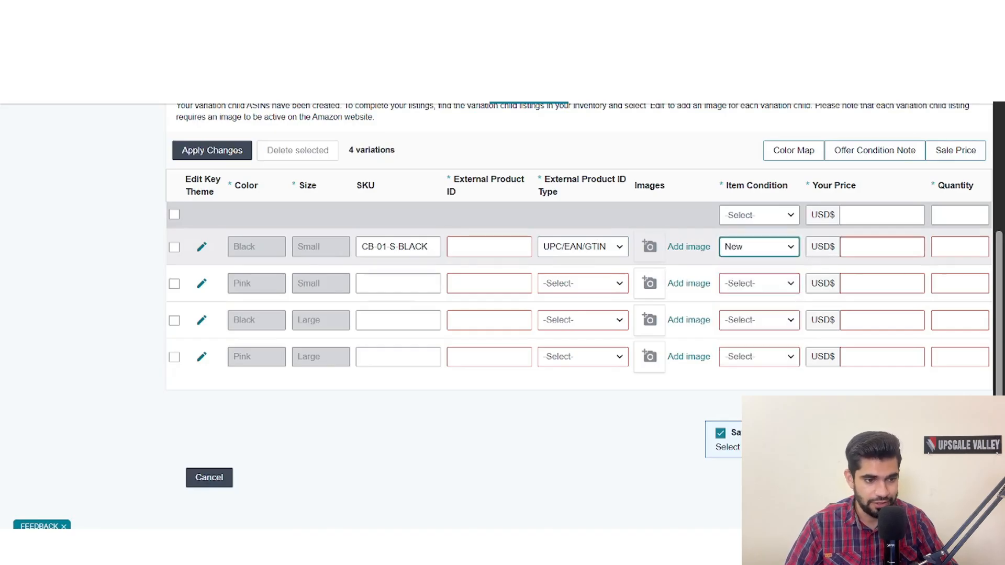
left_click(882, 247)
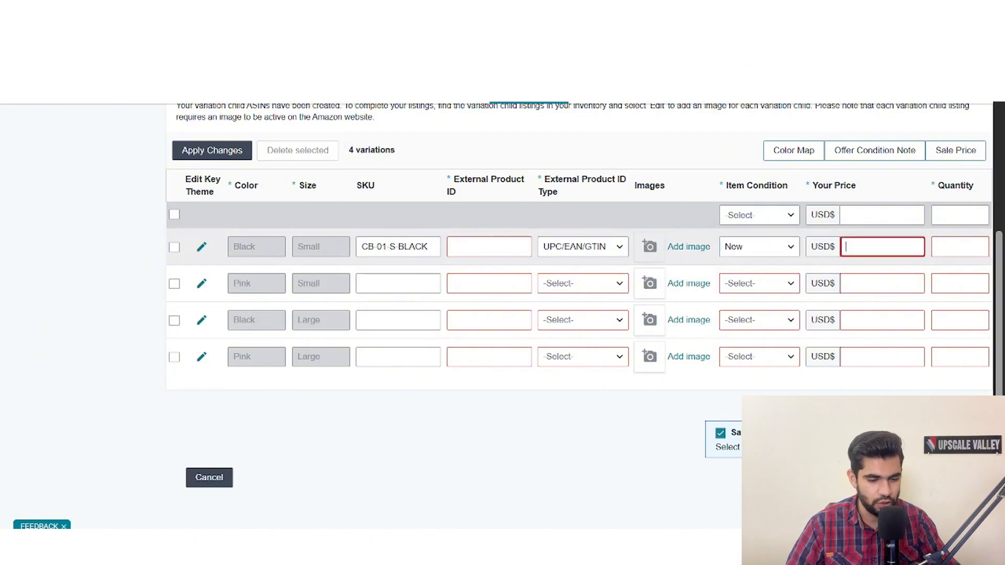
type("9.99")
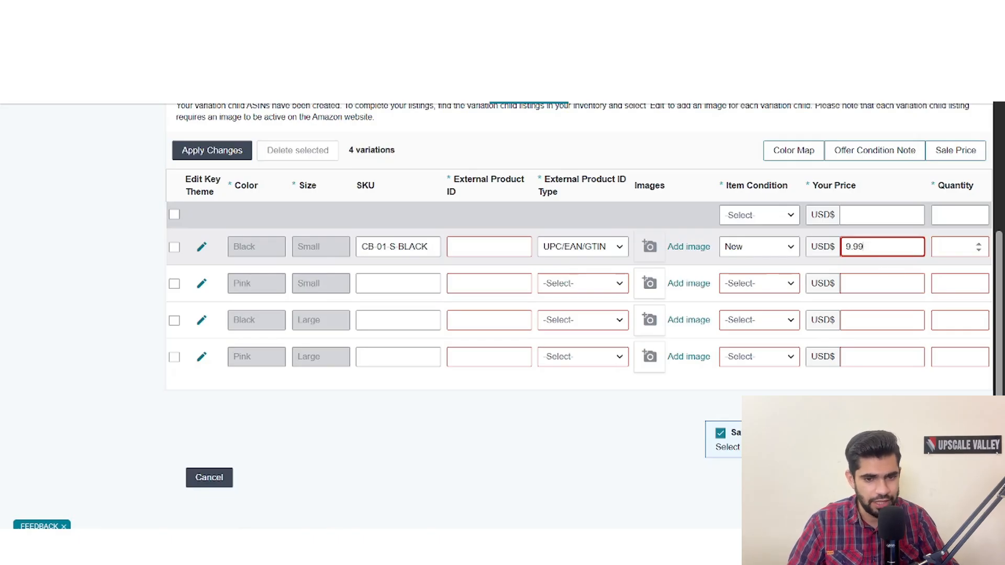
left_click(955, 247)
type("1")
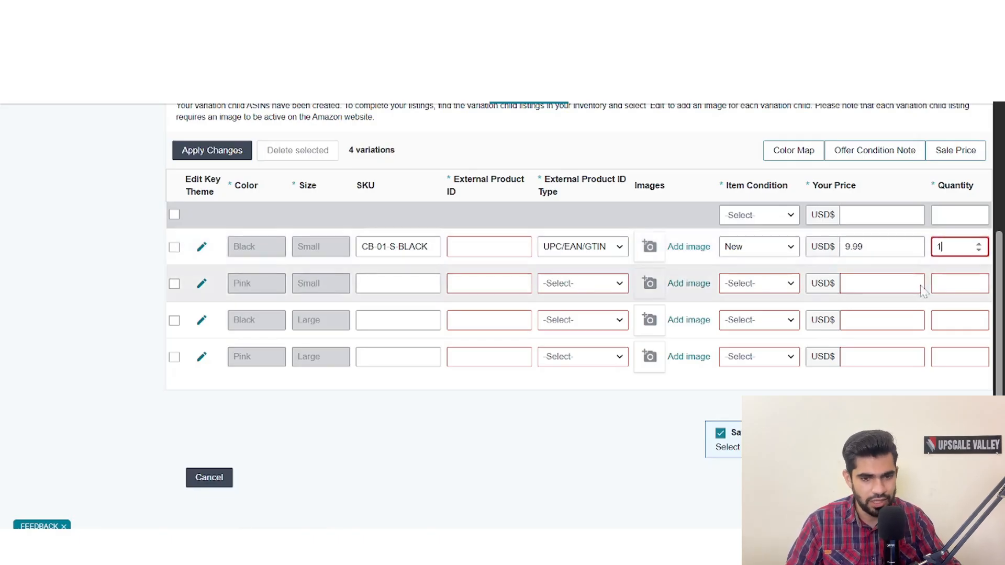
- Review the Offer section's SKU, list price, fulfillment channel, package dimensions and package weight fields
left_click(678, 203)
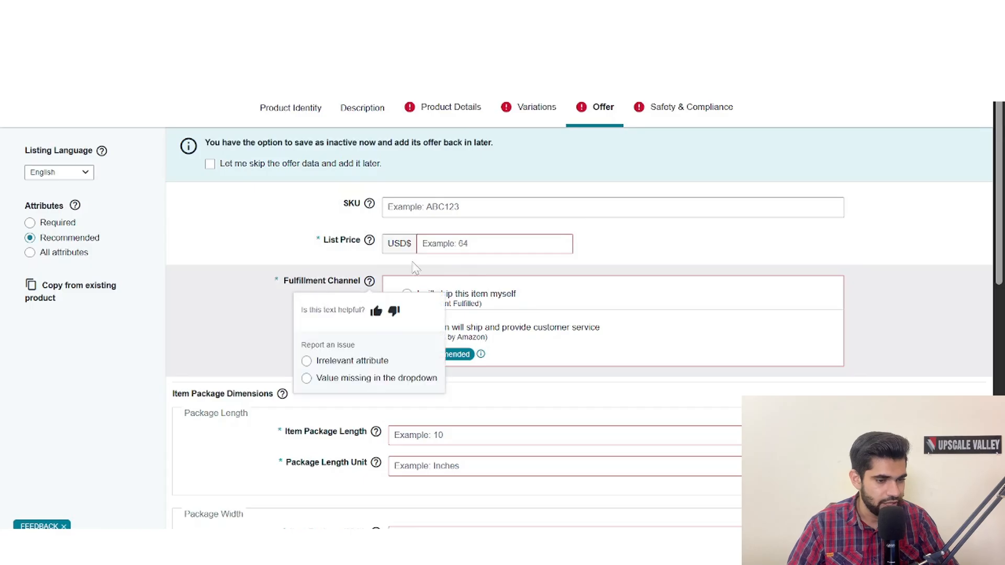
scroll(444, 242, "down", 3)
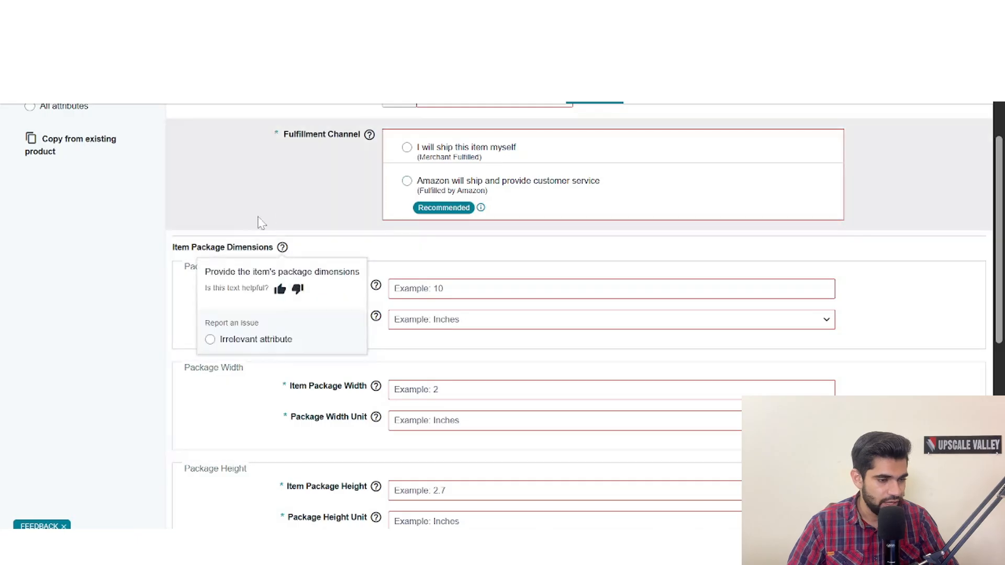
scroll(424, 270, "down", 2)
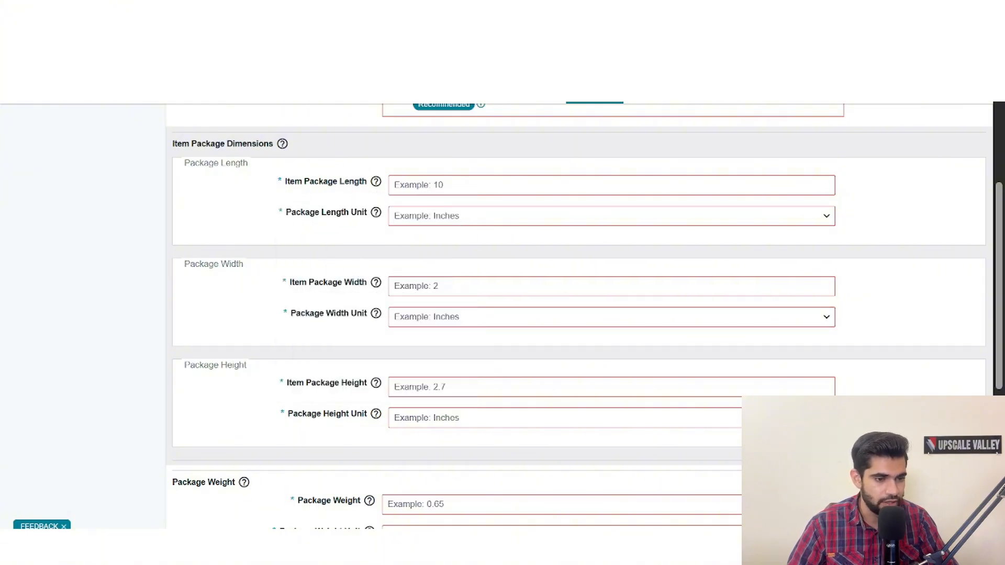
scroll(279, 321, "down", 5)
scroll(301, 320, "up", 2)
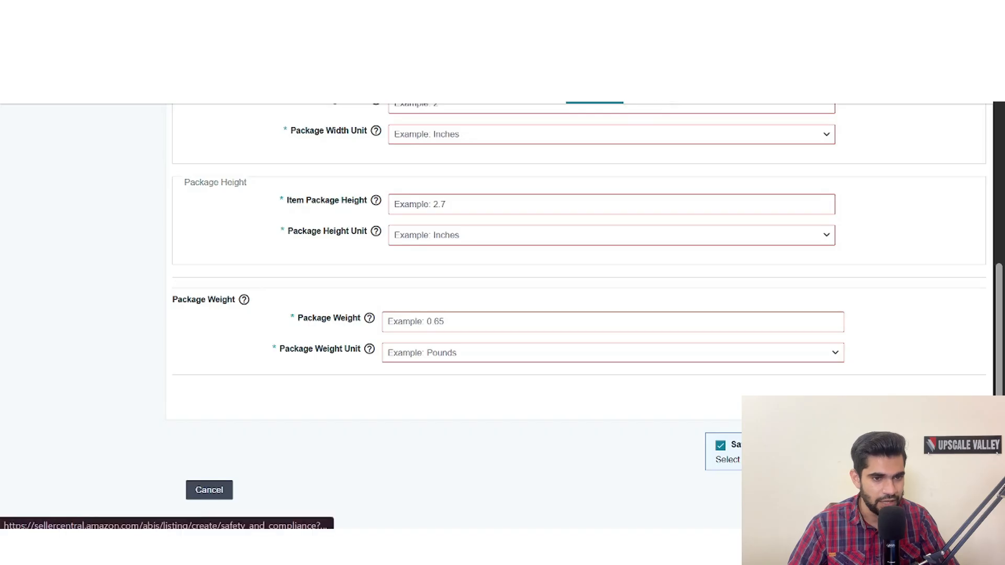
- In the Safety & Compliance section, mark batteries as required and included, and set Dangerous Goods Regulations to Not Applicable
left_click(594, 97)
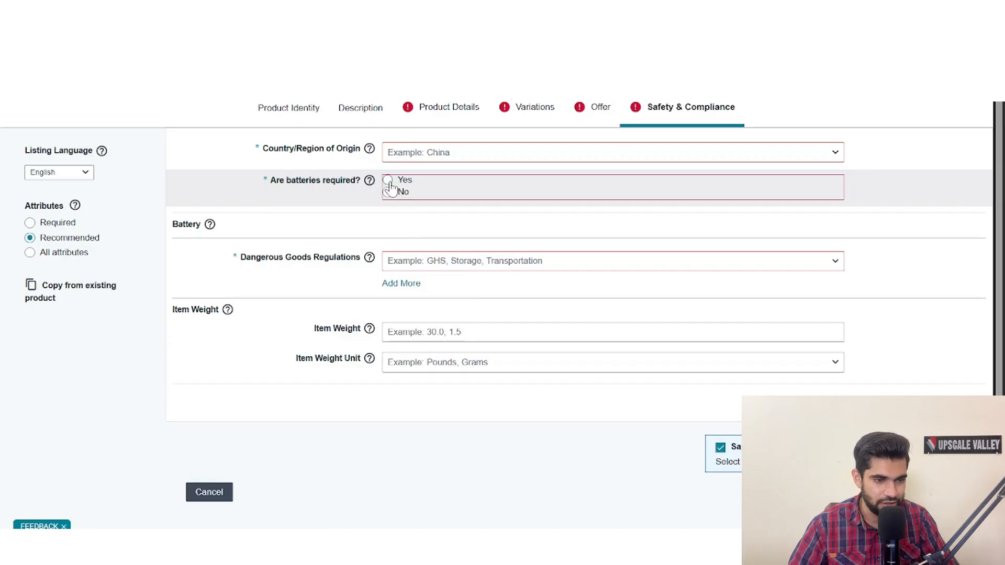
left_click(387, 180)
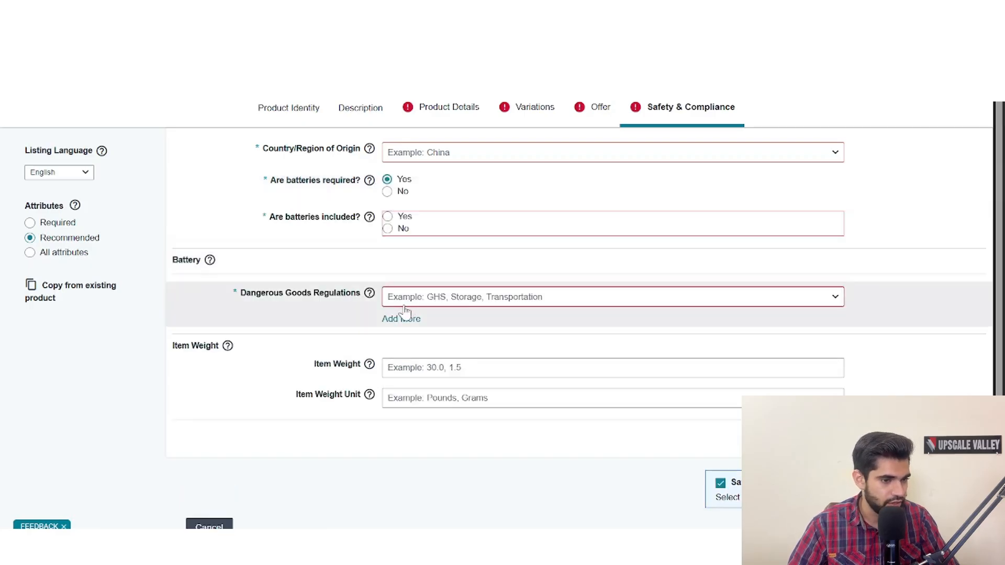
left_click(405, 314)
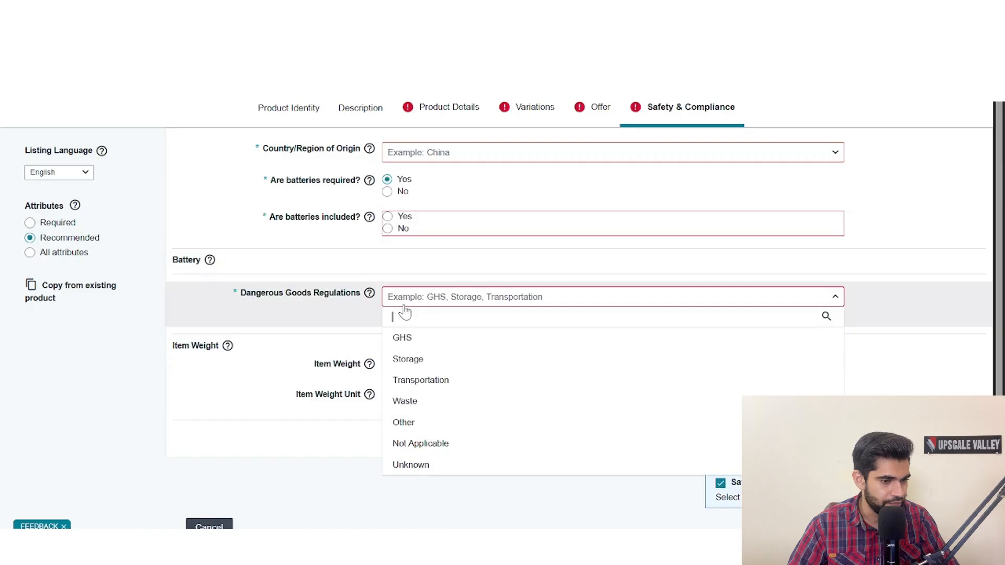
left_click(434, 451)
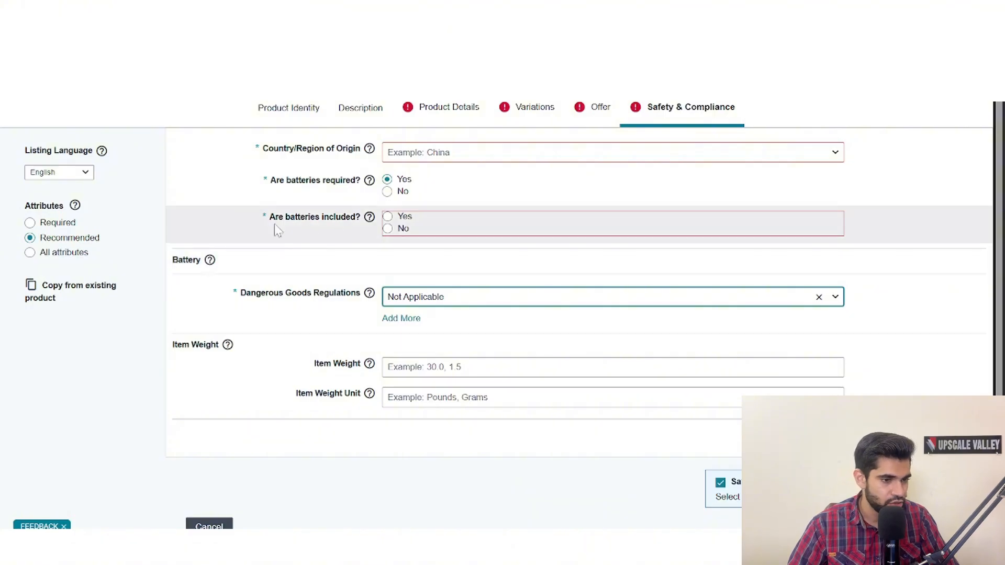
left_click(388, 217)
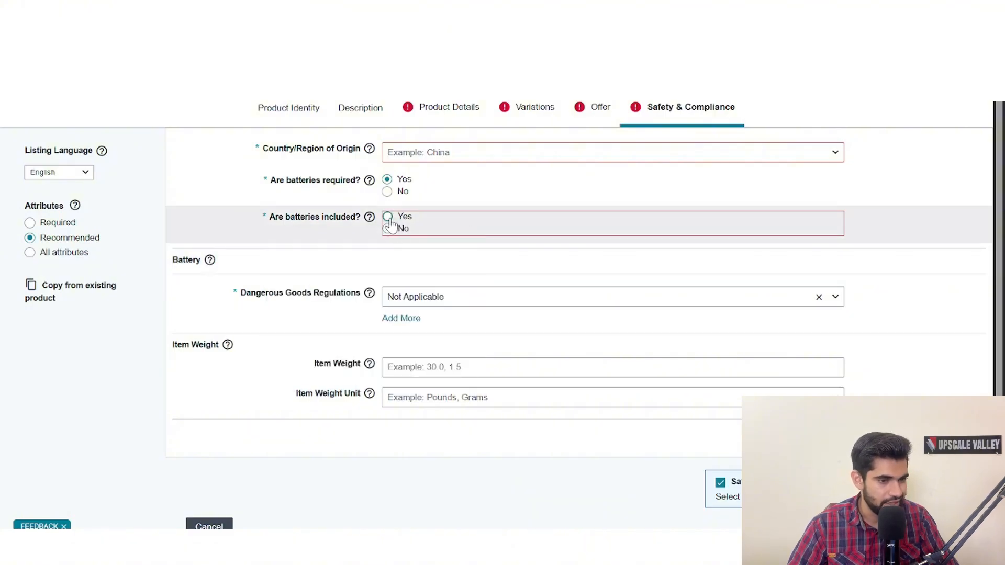
left_click(387, 217)
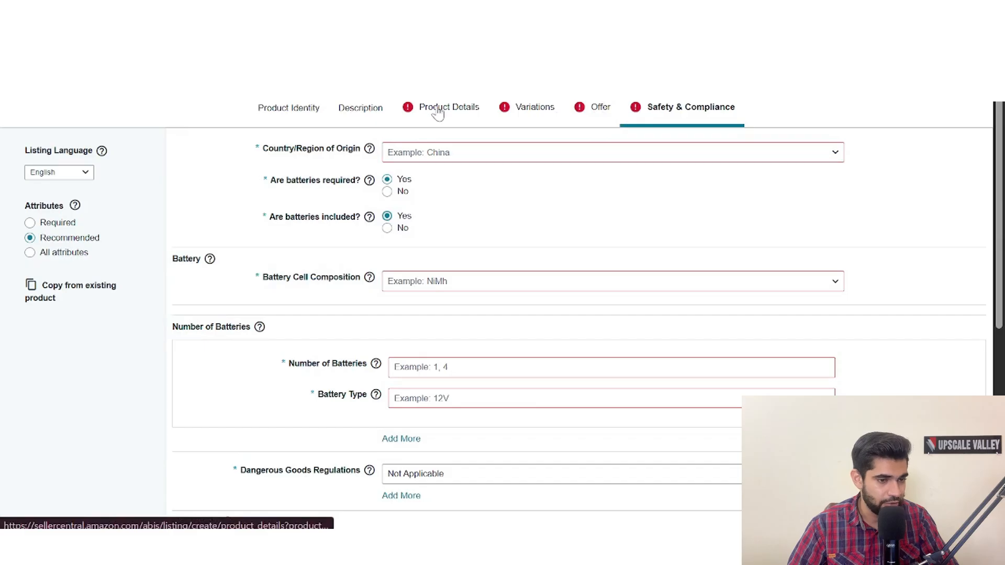
- Expand the first listing with six variations at the end of the inventory and open its parent listing for editing
scroll(654, 246, "down", 7)
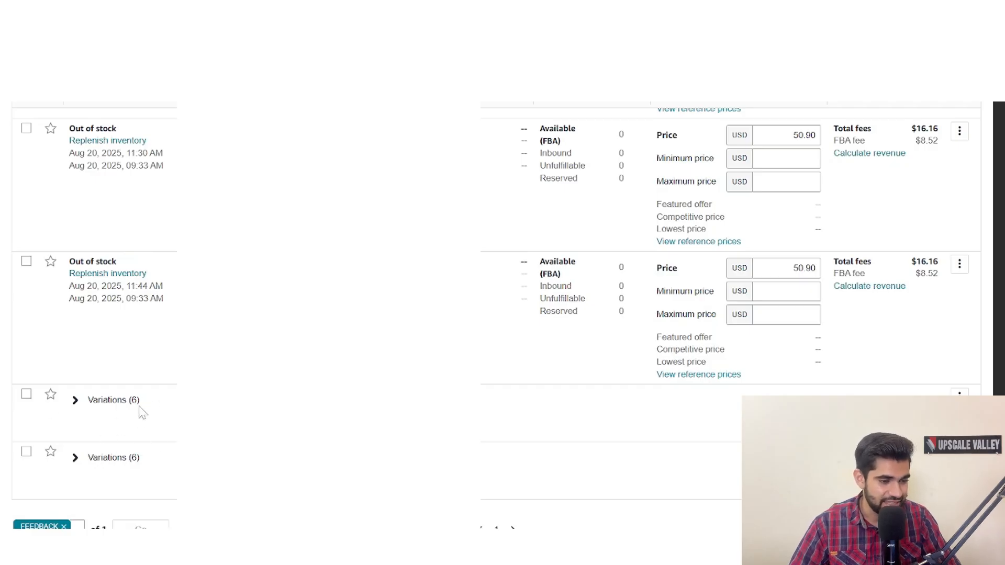
left_click(74, 401)
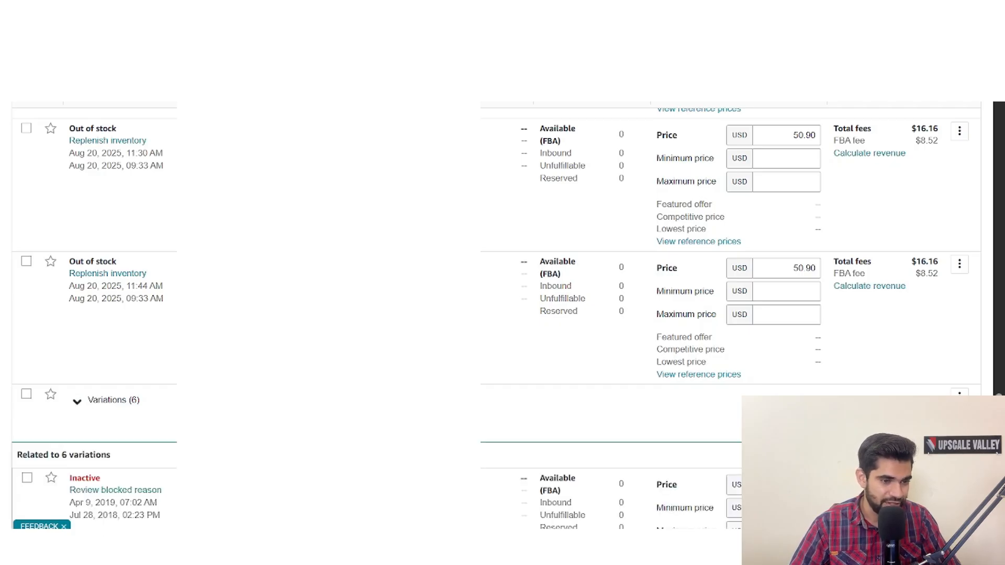
scroll(893, 241, "down", 3)
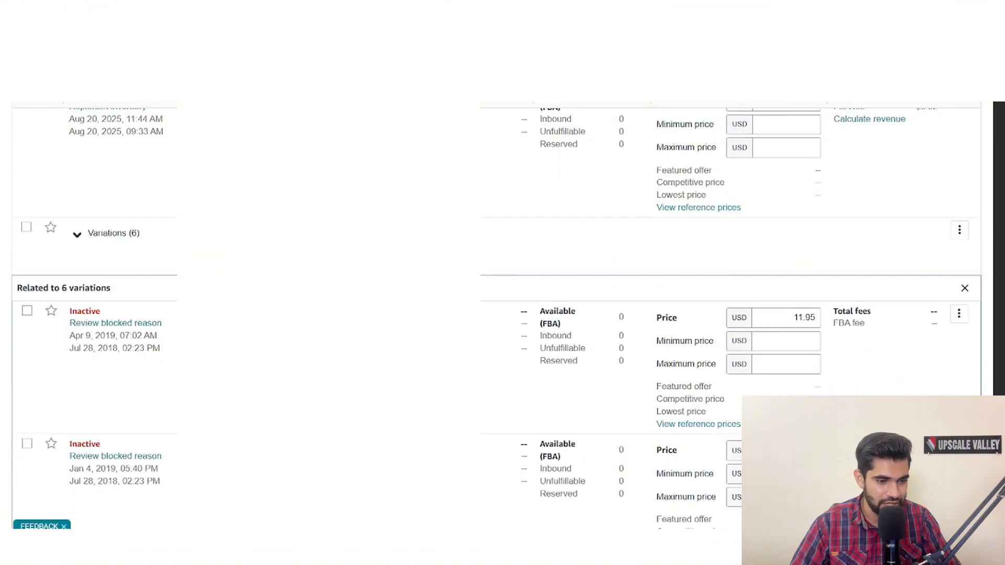
left_click(959, 230)
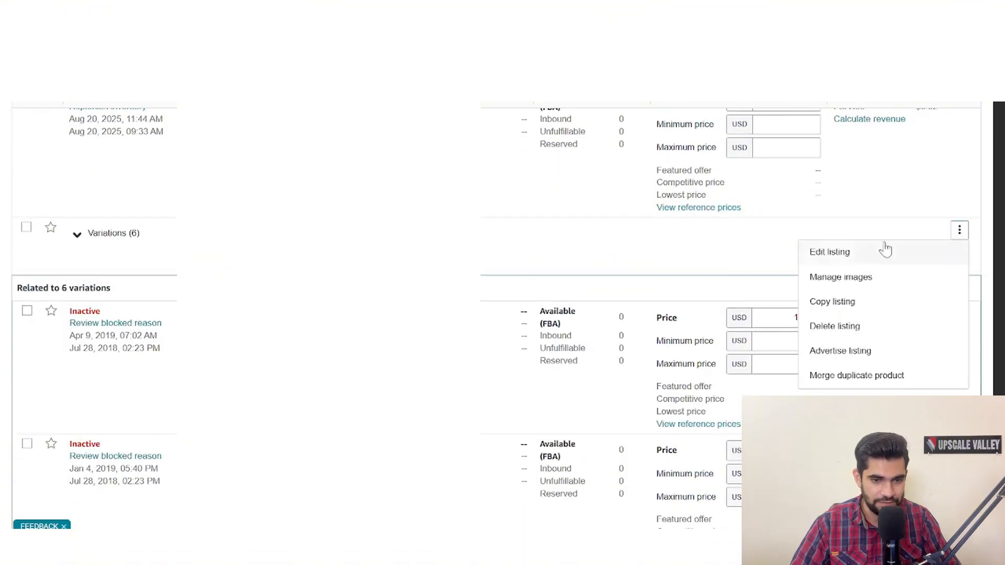
left_click(844, 256)
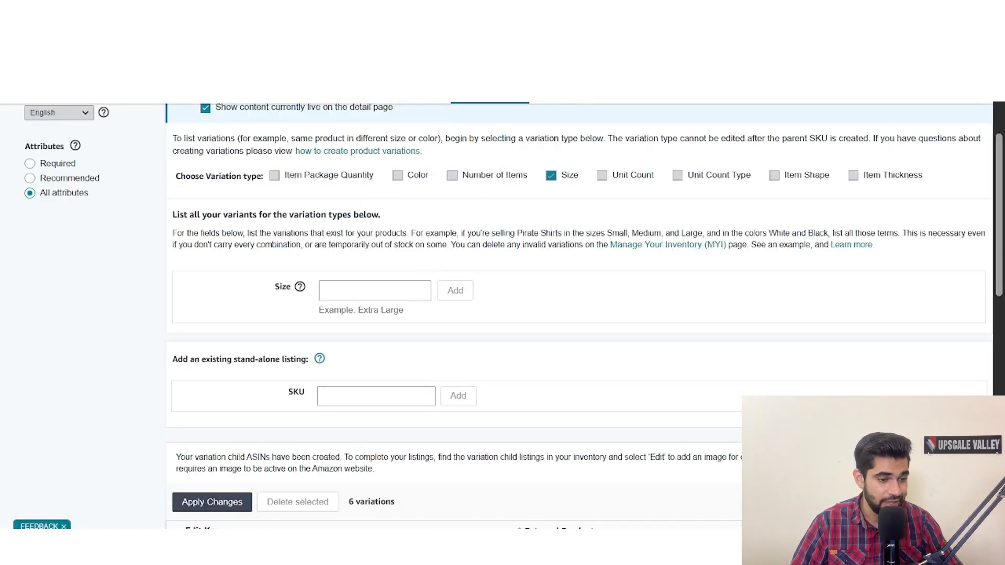
- Examine the parent's SKU field for adding a stand-alone listing, and highlight SKU FG183-2-CQ Pink Flames 5x7 in the inventory
scroll(476, 281, "down", 2)
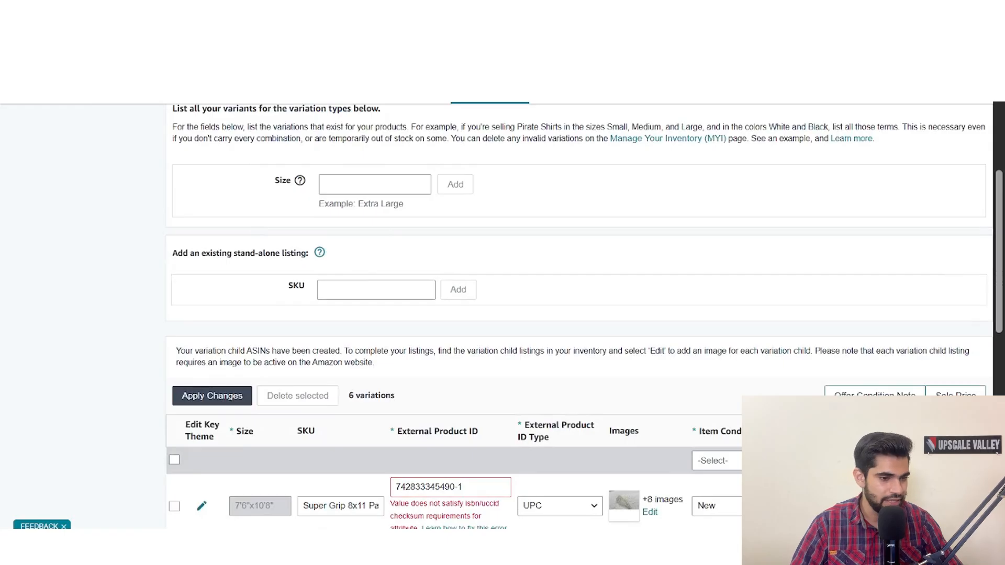
scroll(368, 316, "up", 1)
left_click(368, 316)
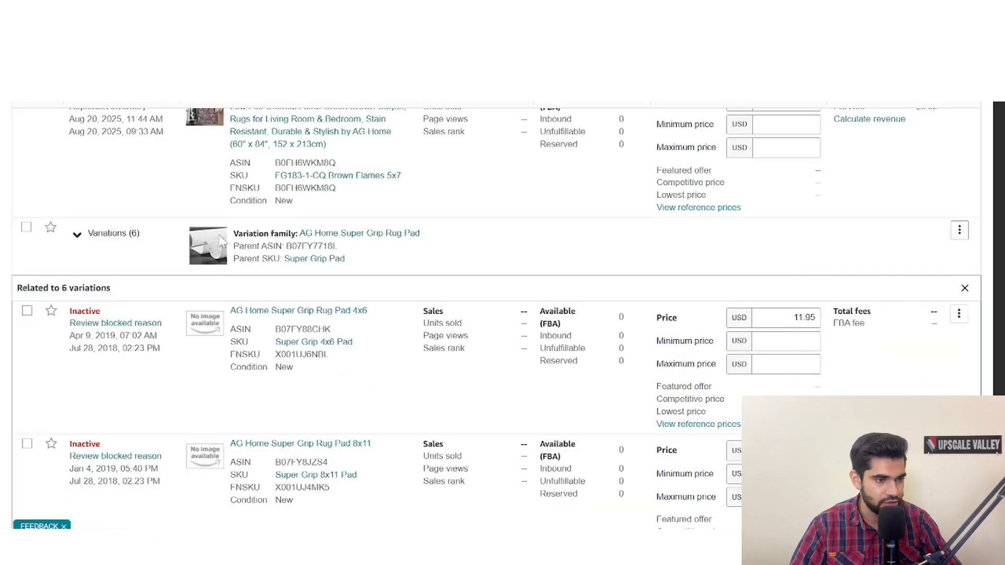
scroll(288, 248, "down", 5)
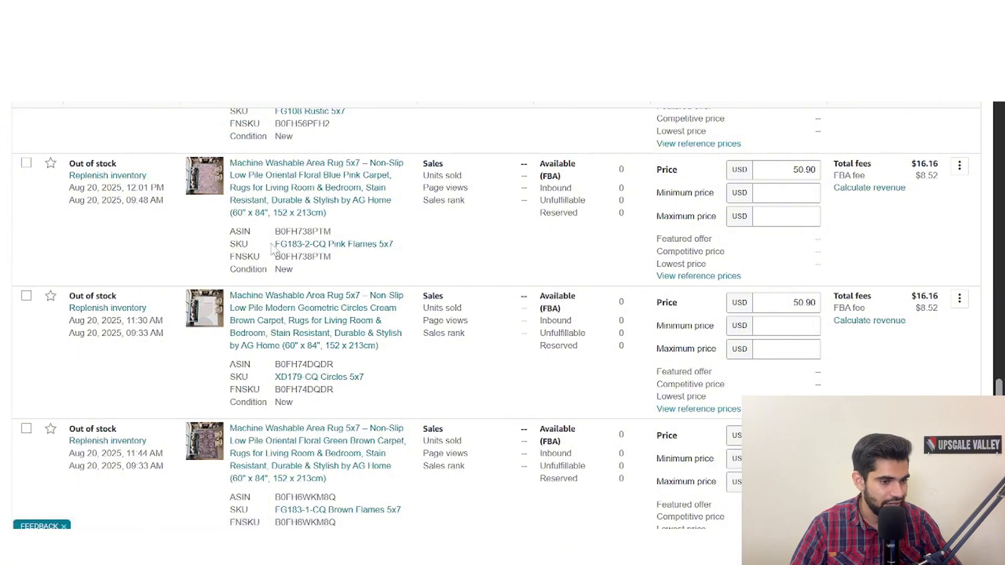
left_click_drag(271, 249, 402, 252)
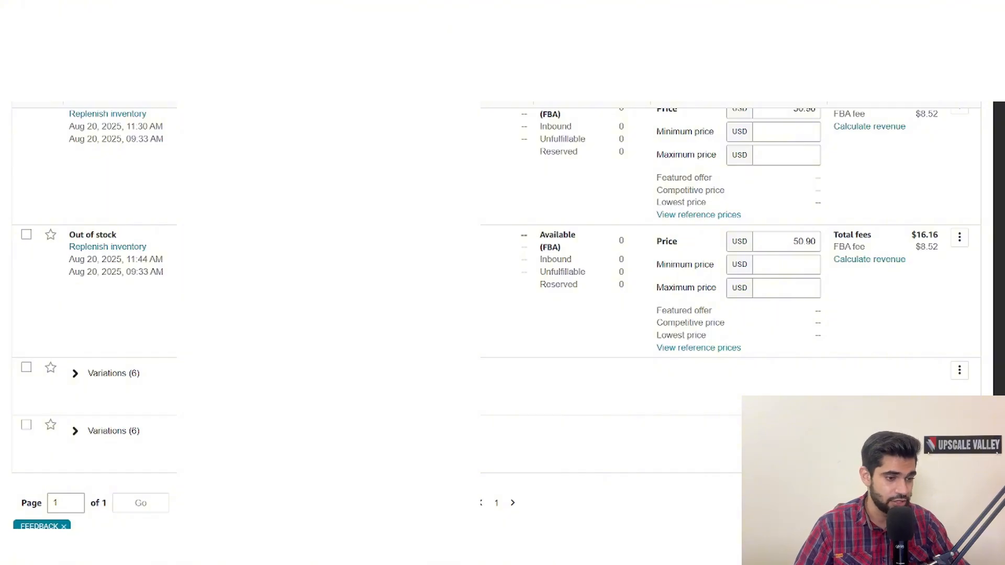
- Expand the first variation group in the inventory again and review its child listings against the stand-alone listings above
scroll(60, 335, "down", 1)
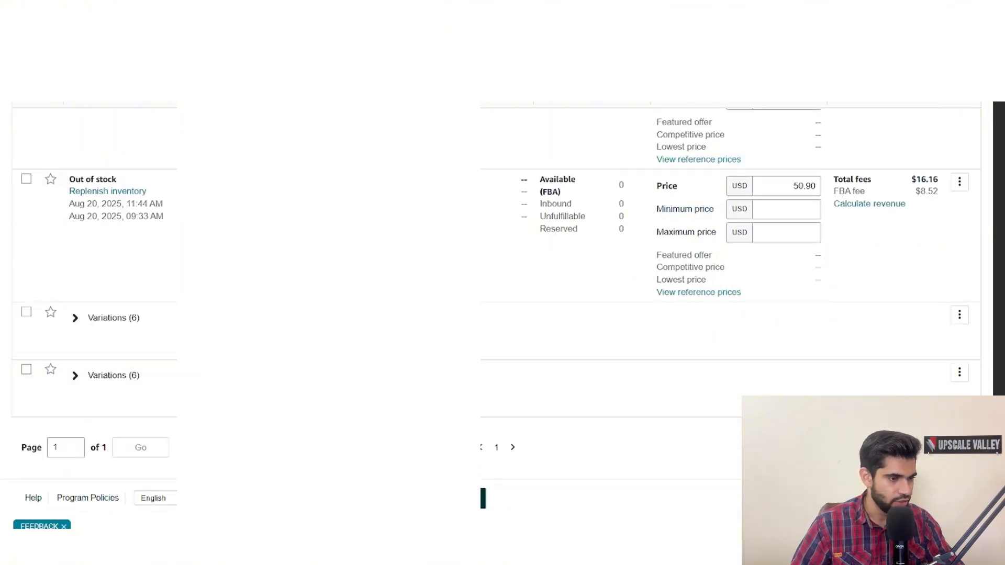
left_click(75, 322)
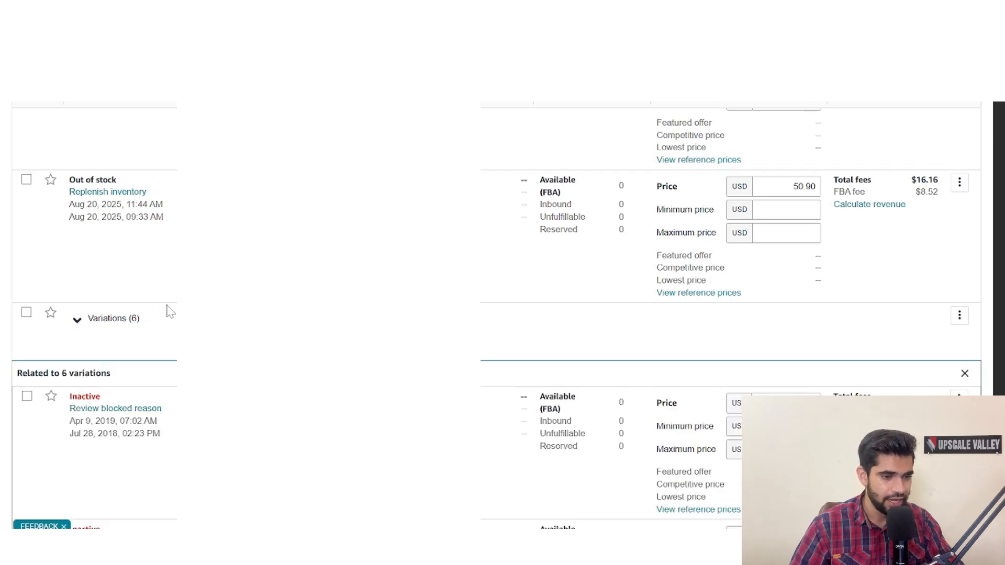
scroll(172, 309, "down", 4)
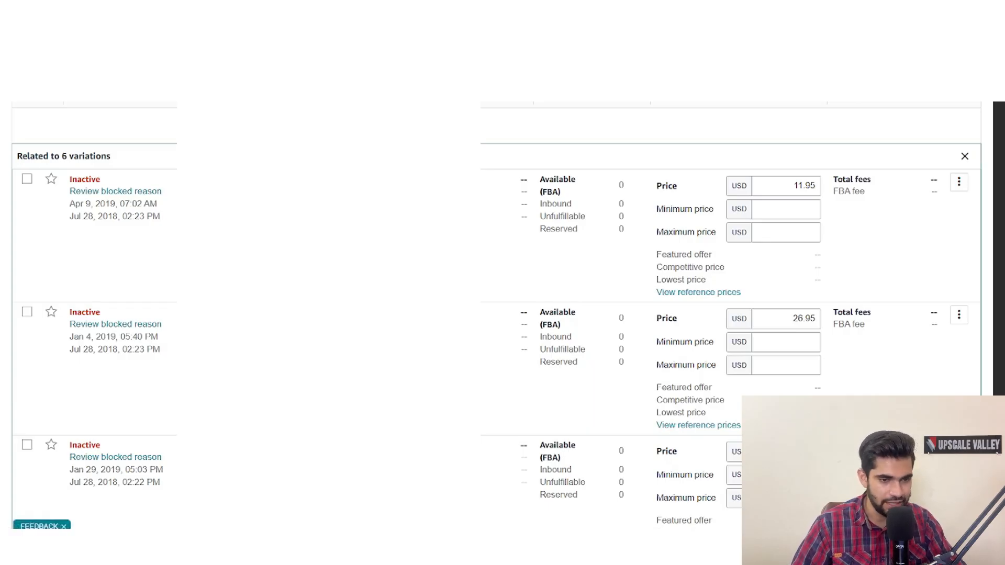
scroll(496, 335, "down", 3)
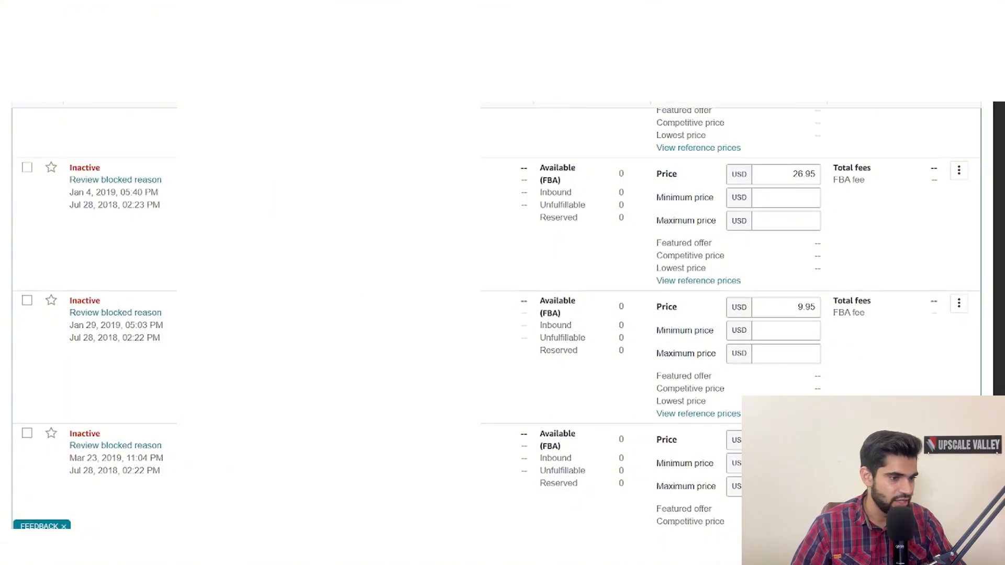
scroll(496, 335, "up", 9)
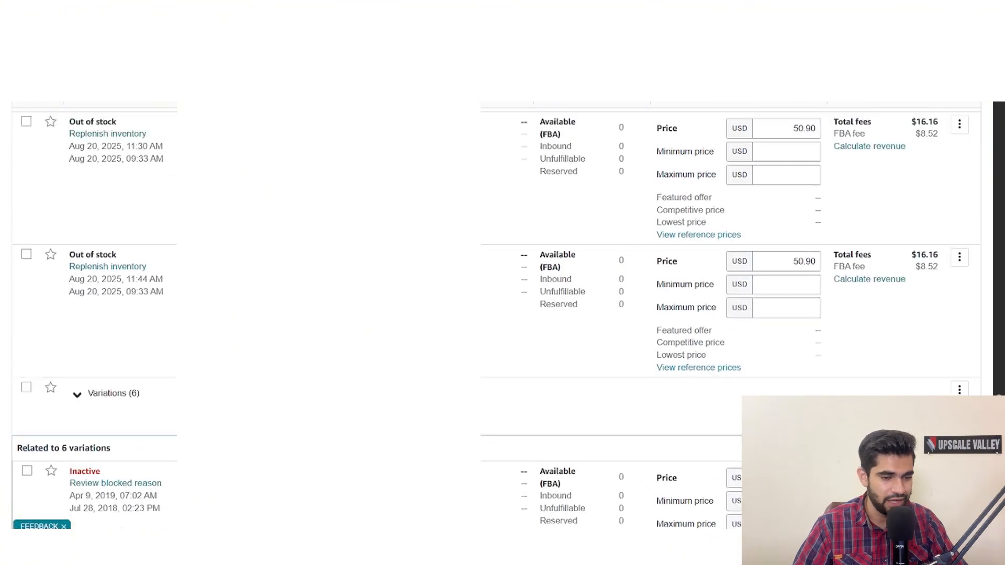
scroll(496, 335, "up", 3)
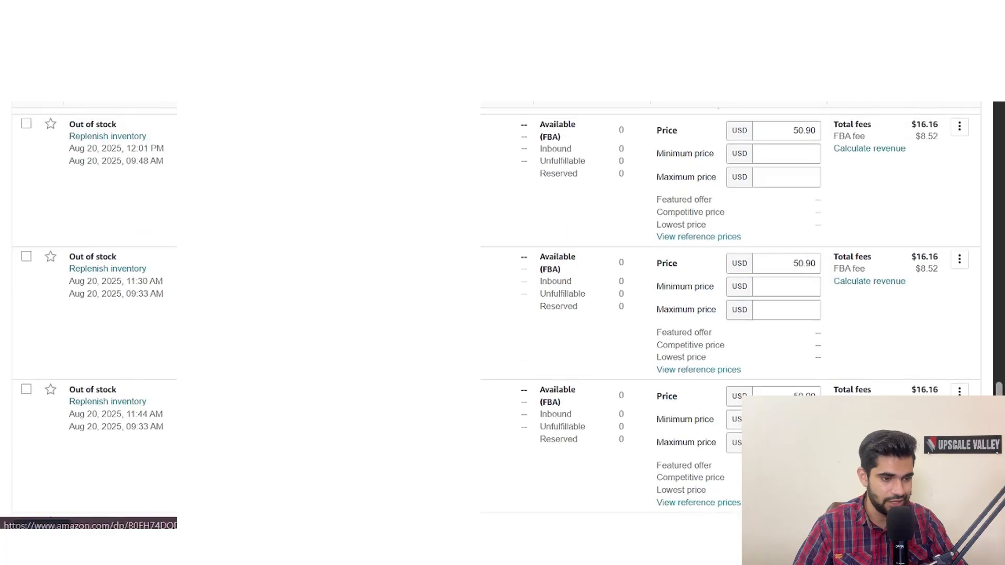